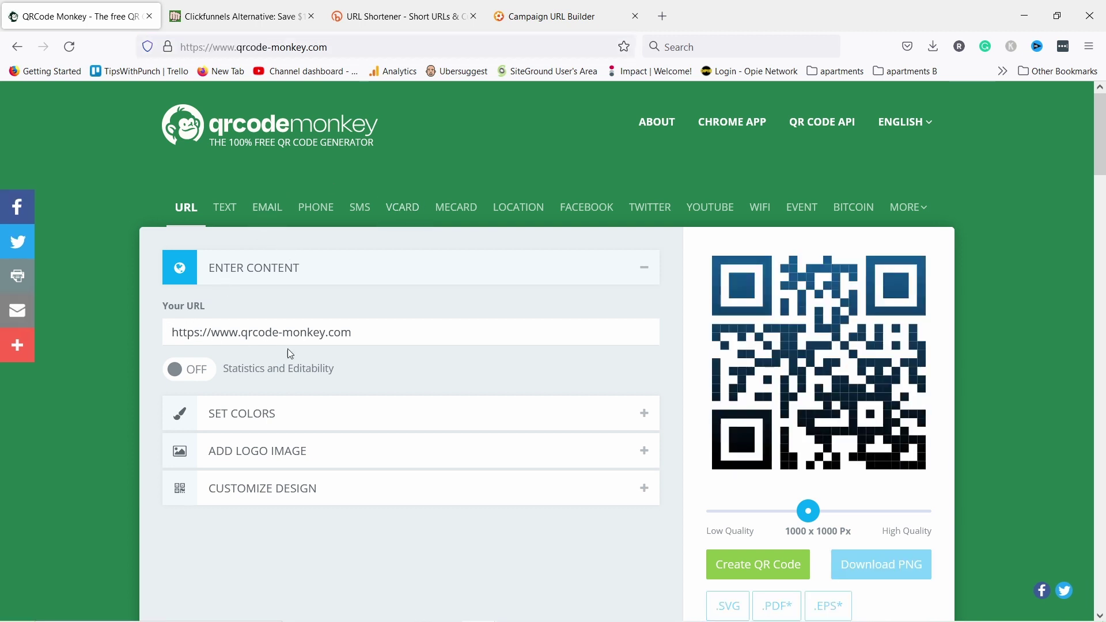
Copy the create-sales-funnel tutorial URL and paste it over QR Code Monkey's existing URL
click(239, 16)
click(171, 44)
key(ctrl+c)
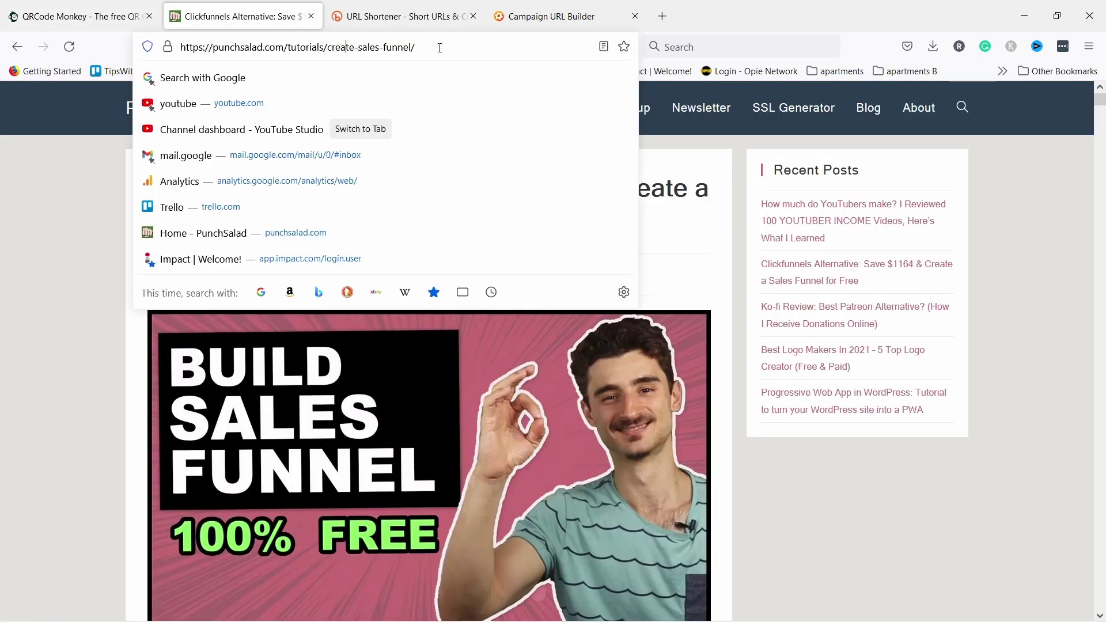
click(67, 23)
click(331, 331)
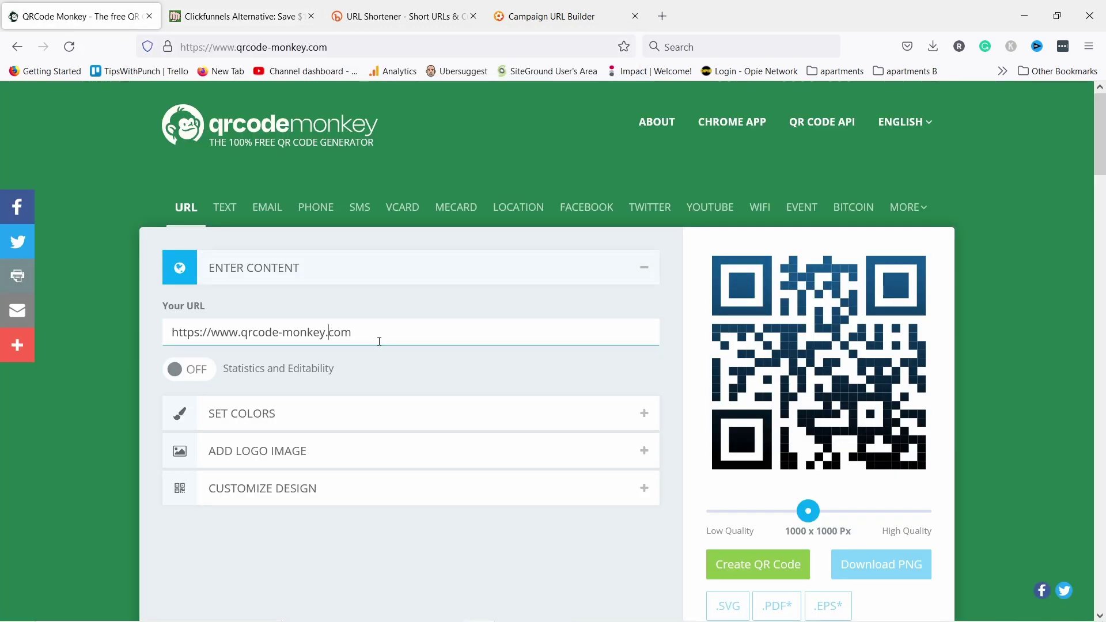
drag(377, 333, 144, 328)
key(ctrl+v)
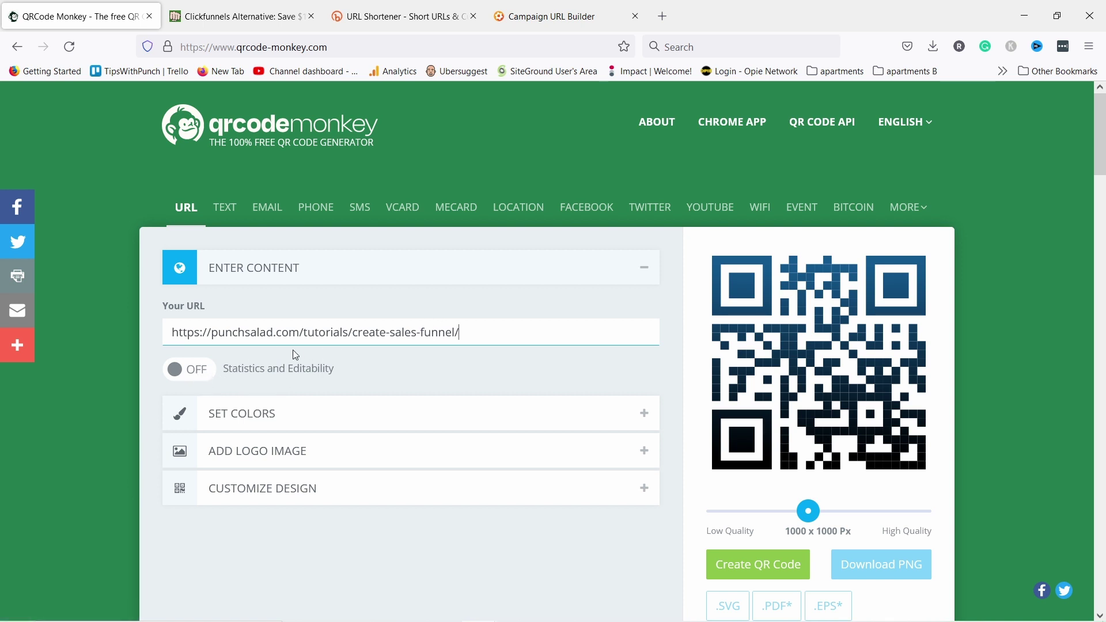
scroll(300, 337, down, 2)
Set the foreground colour to blue #4D5FD4 and regenerate the QR code
click(217, 345)
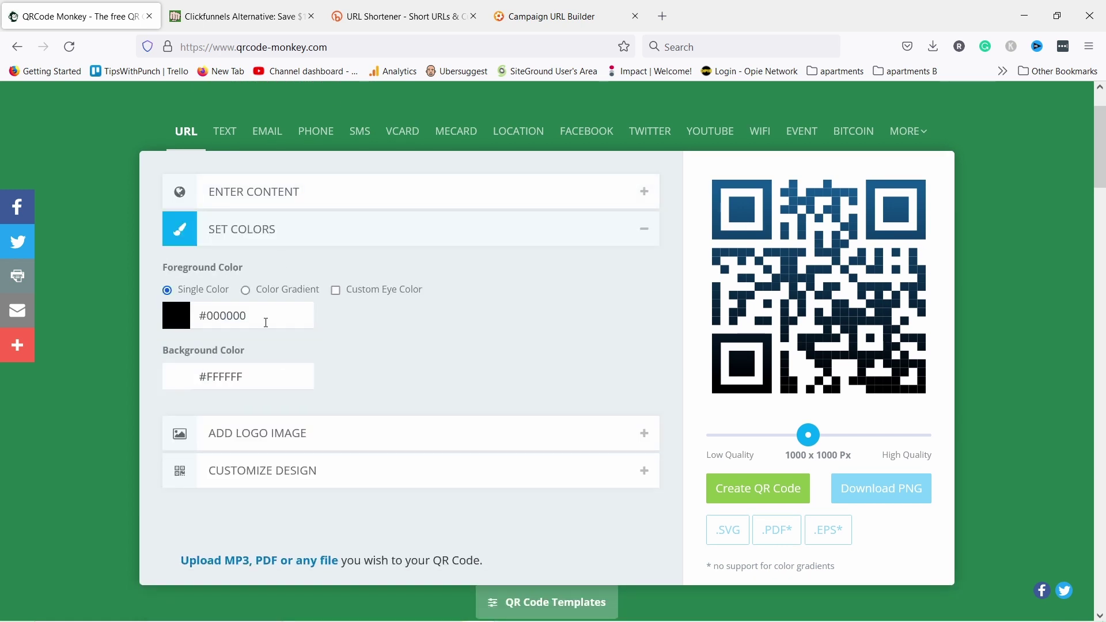
click(176, 315)
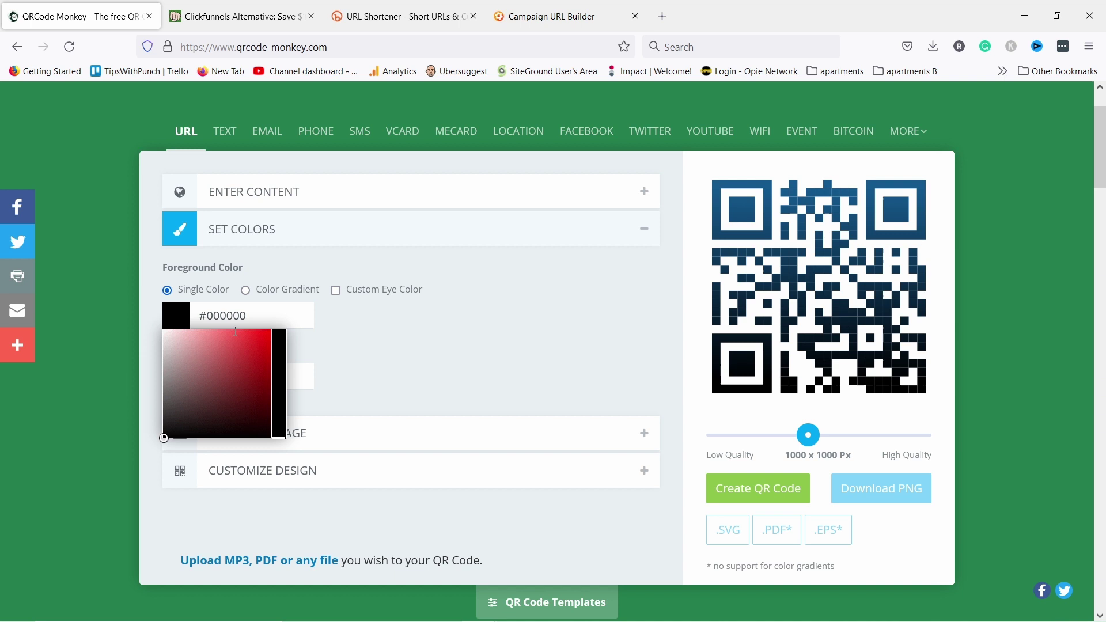
click(253, 354)
mouse_move(253, 354)
mouse_down()
mouse_move(242, 346)
mouse_move(280, 368)
mouse_move(232, 348)
mouse_up()
click(279, 364)
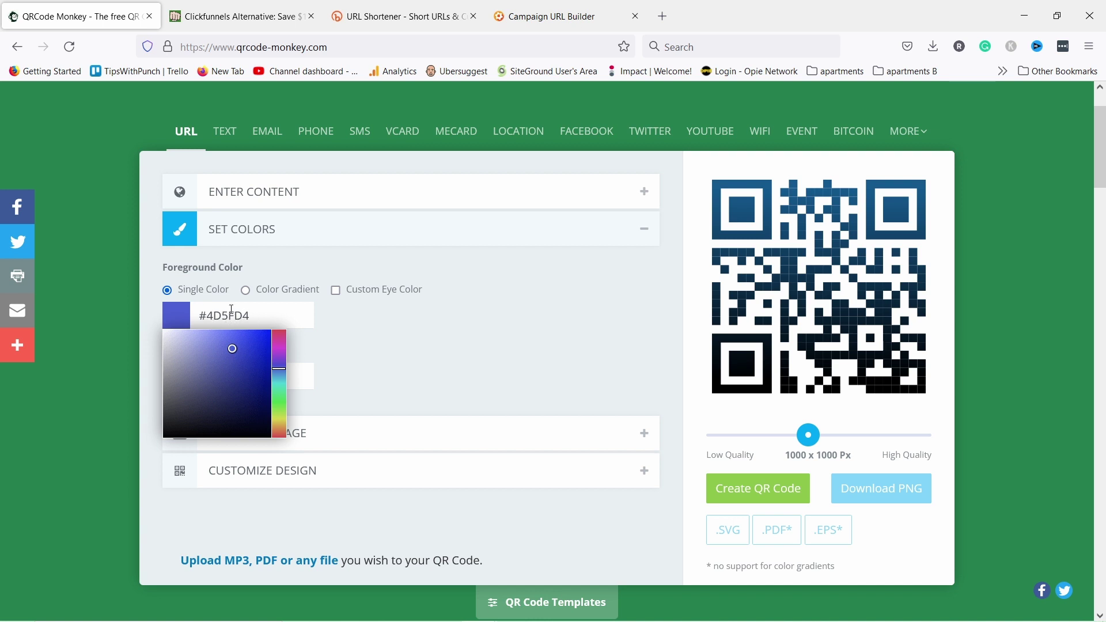
click(328, 317)
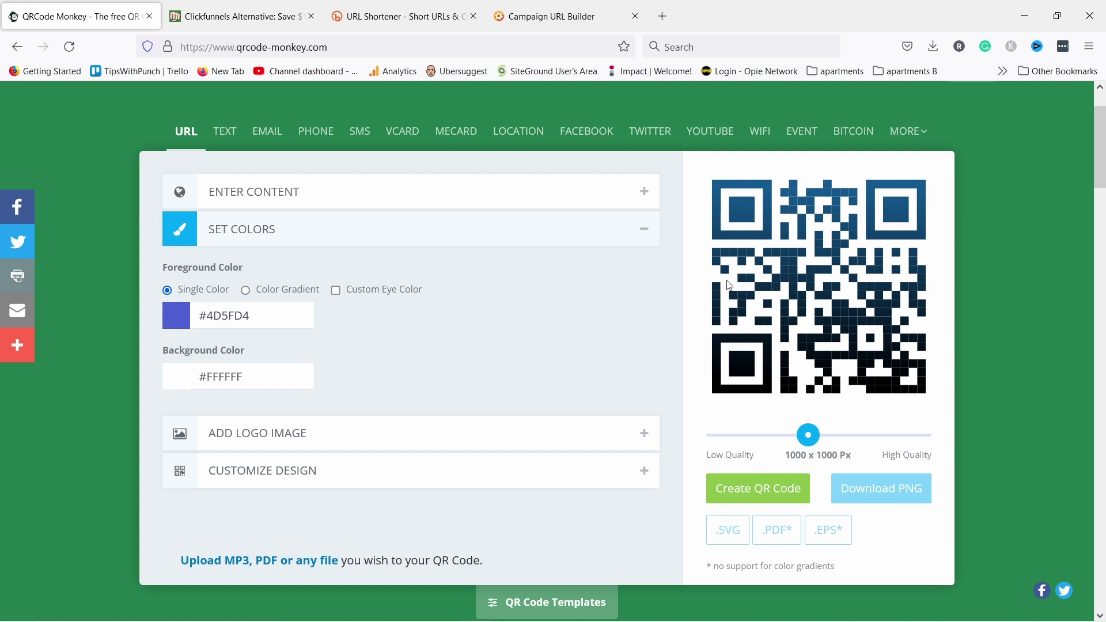
click(763, 493)
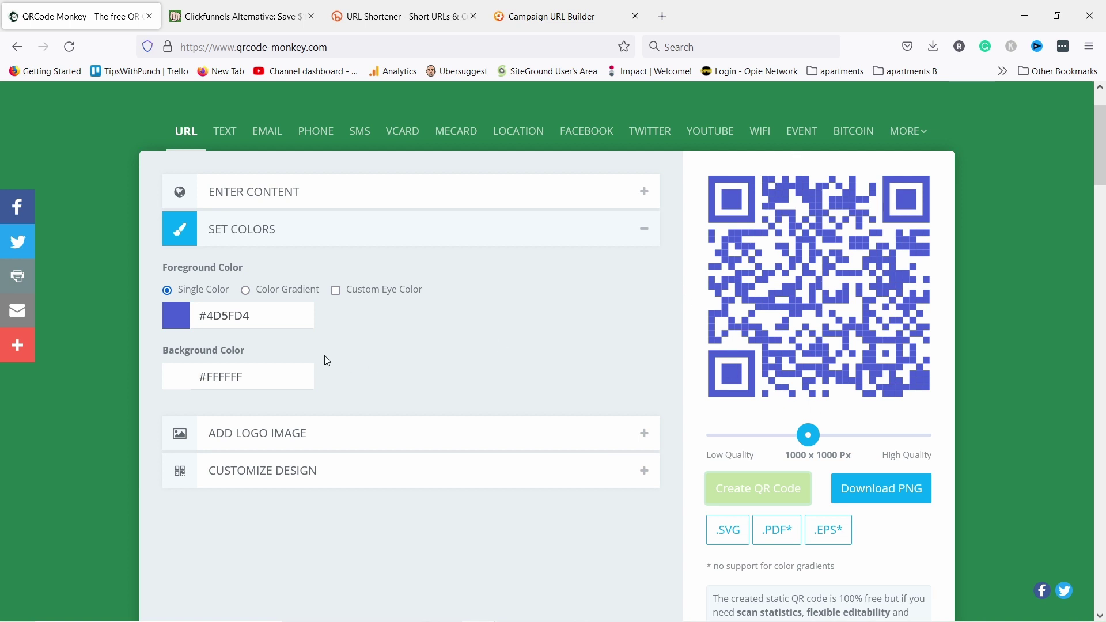
scroll(385, 340, down, 1)
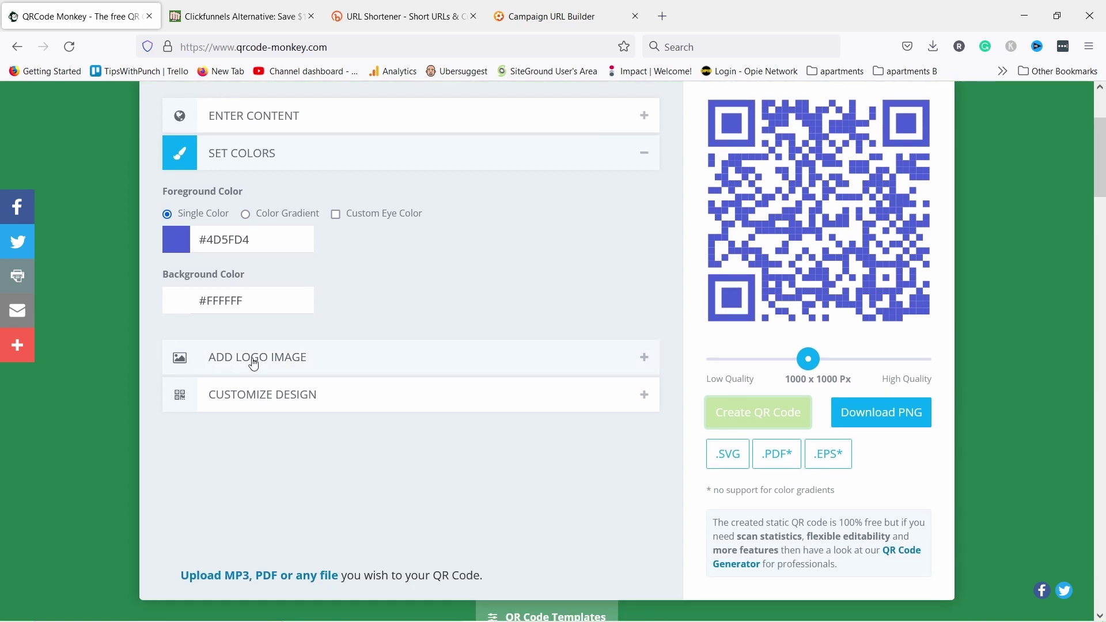
Try the YouTube logo as the QR code's centre image
click(233, 359)
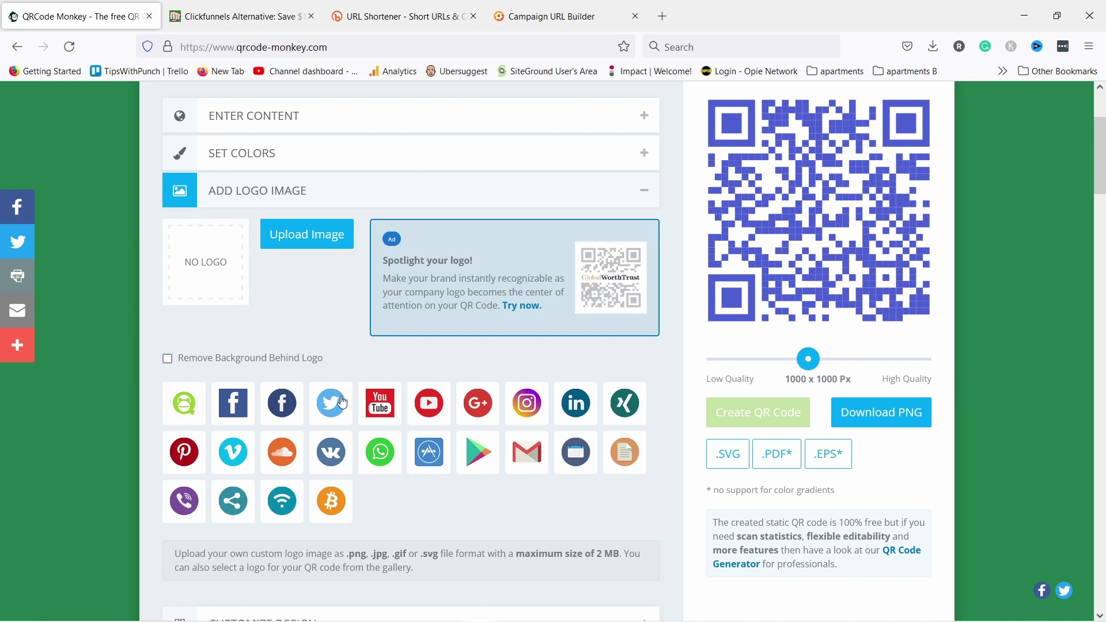
click(390, 416)
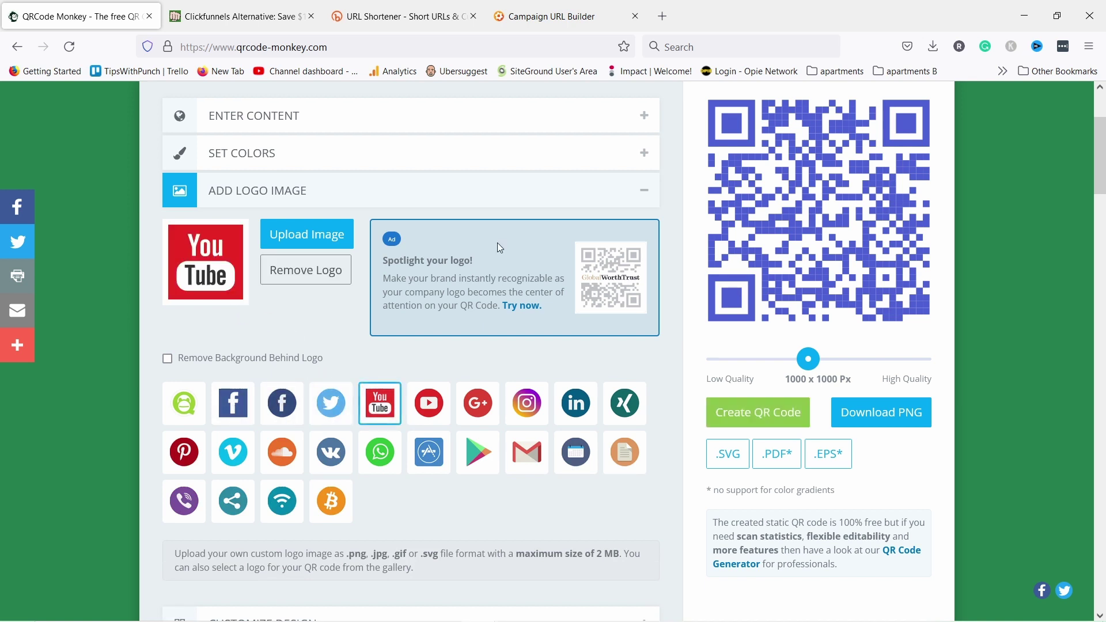
click(754, 413)
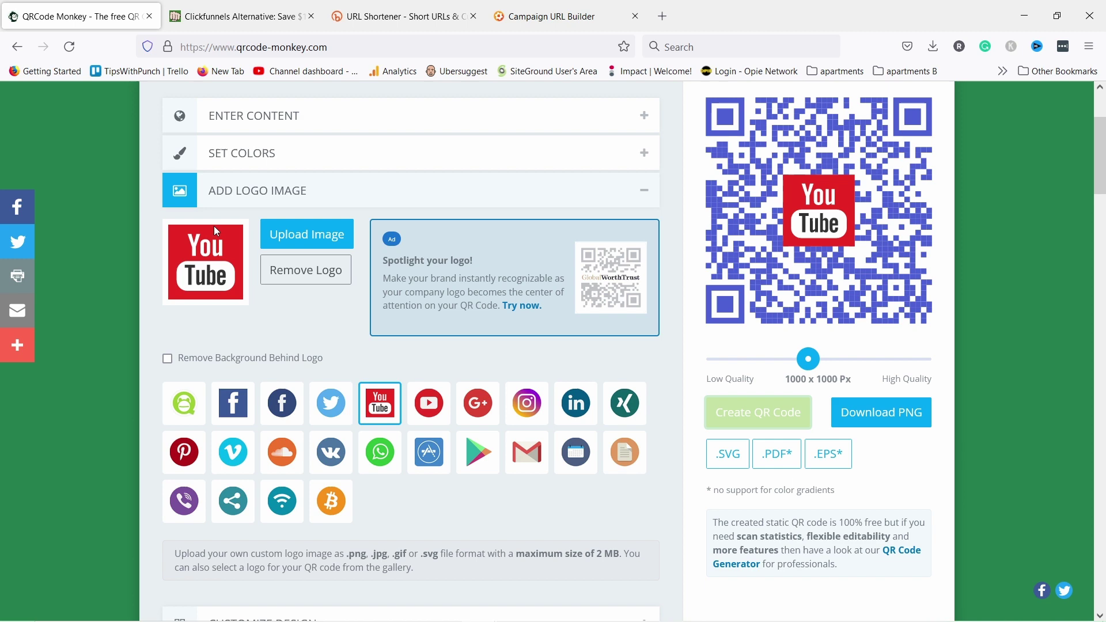
Upload right-fist.png as the centre logo and regenerate the QR code
click(293, 237)
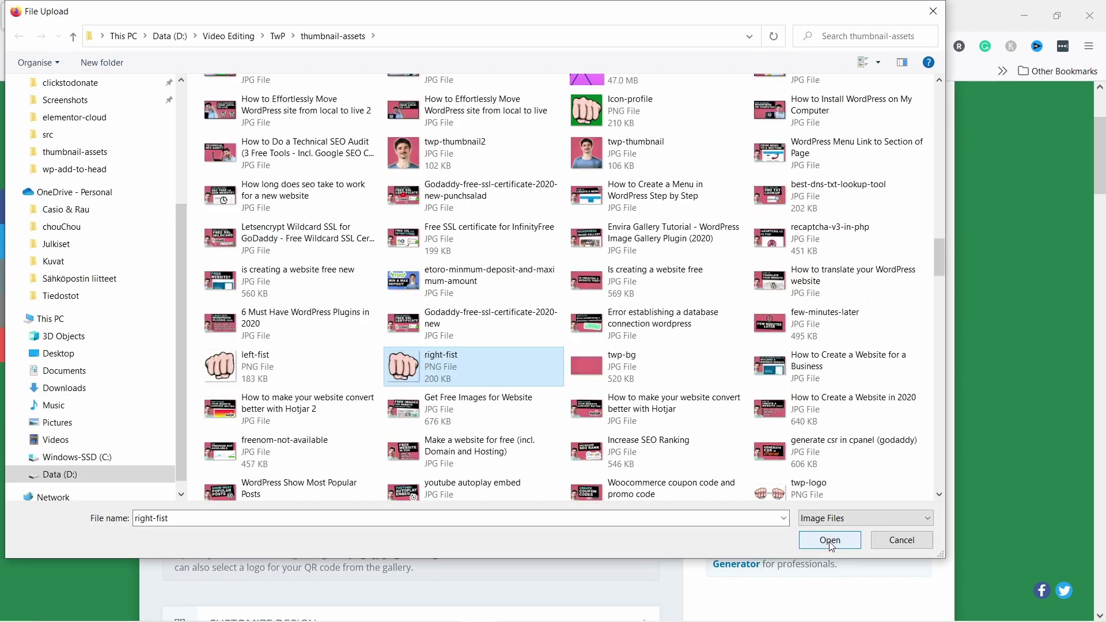
click(830, 541)
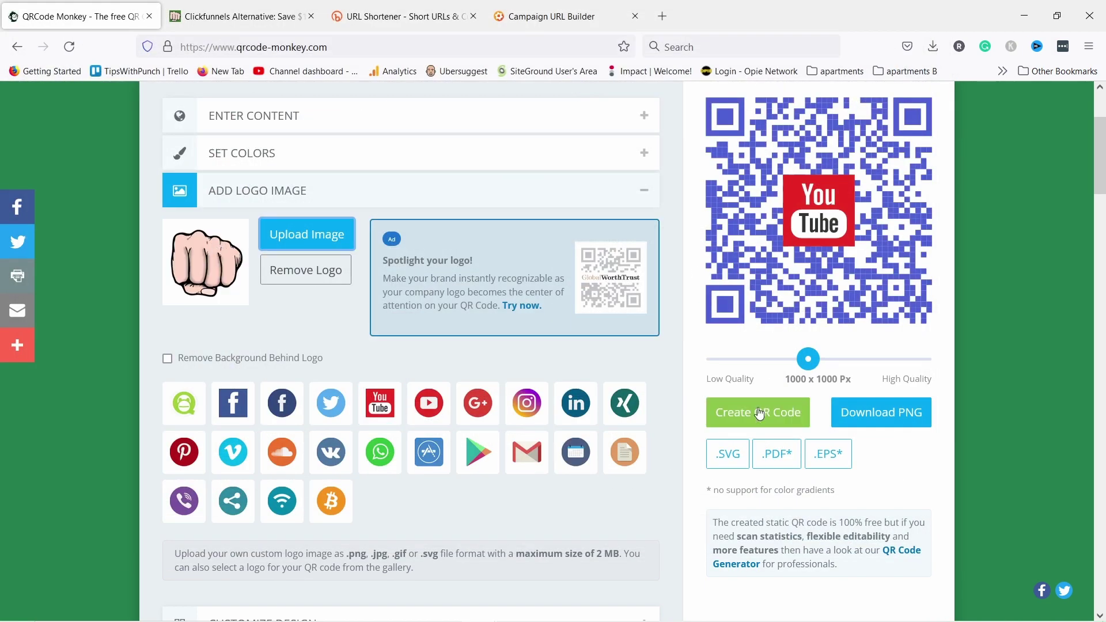
click(759, 413)
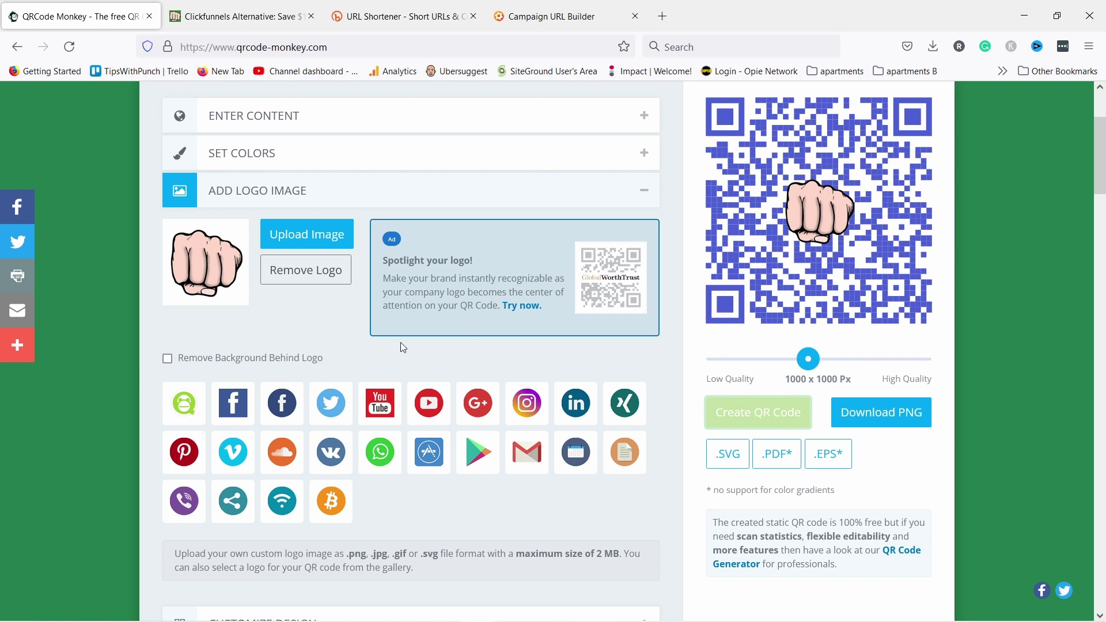
scroll(350, 270, down, 2)
scroll(350, 270, down, 2)
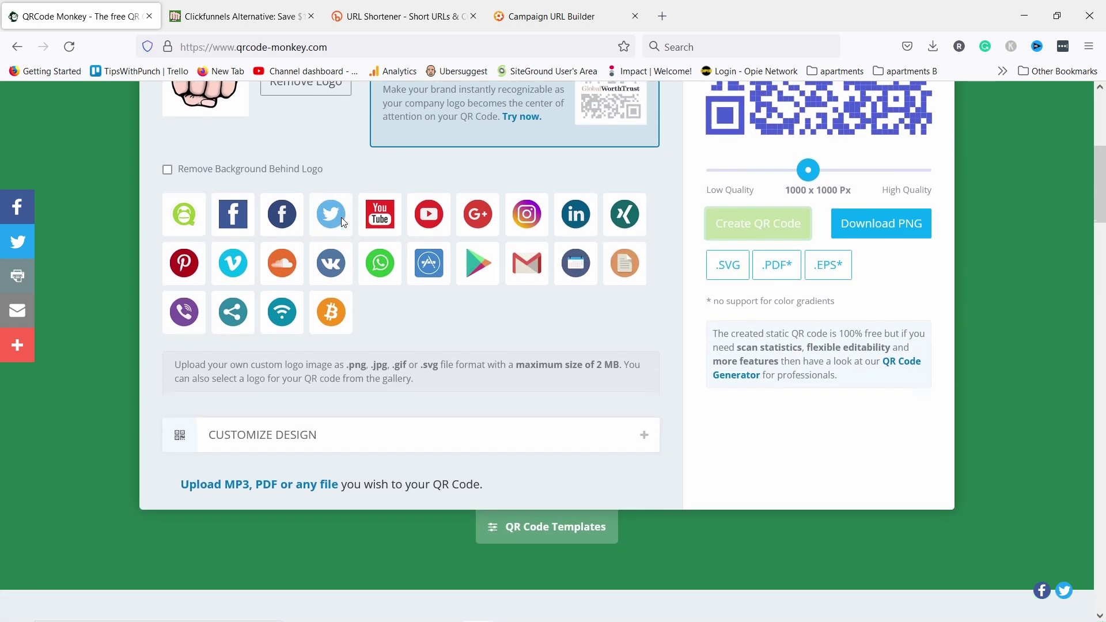
Switch the QR code to the second body shape pattern and regenerate it
click(278, 396)
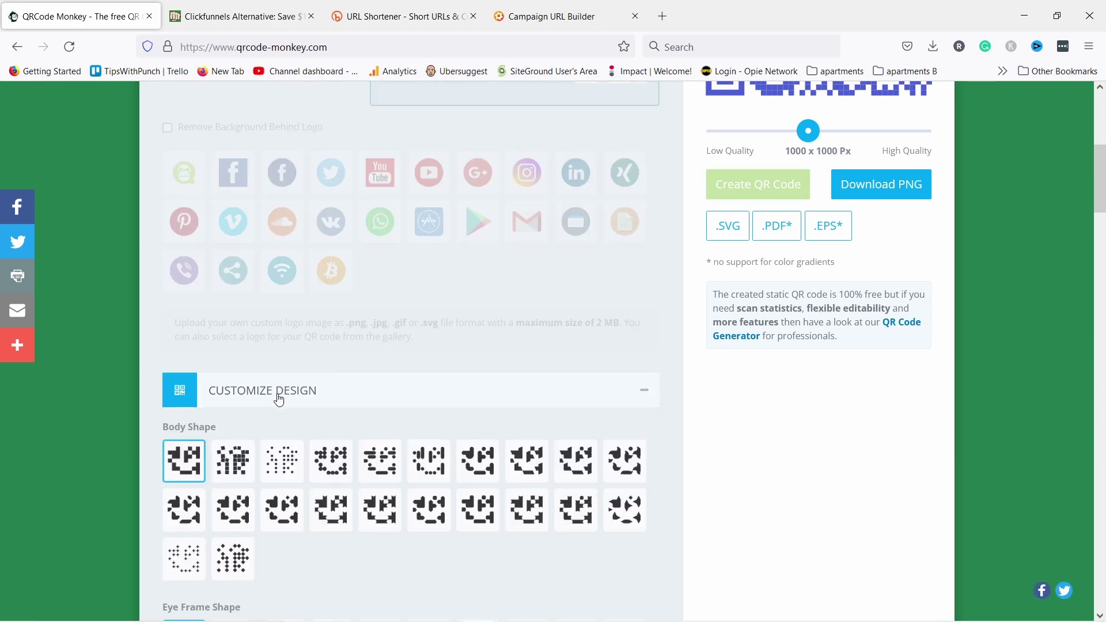
scroll(262, 255, down, 6)
scroll(276, 260, up, 3)
scroll(316, 238, up, 3)
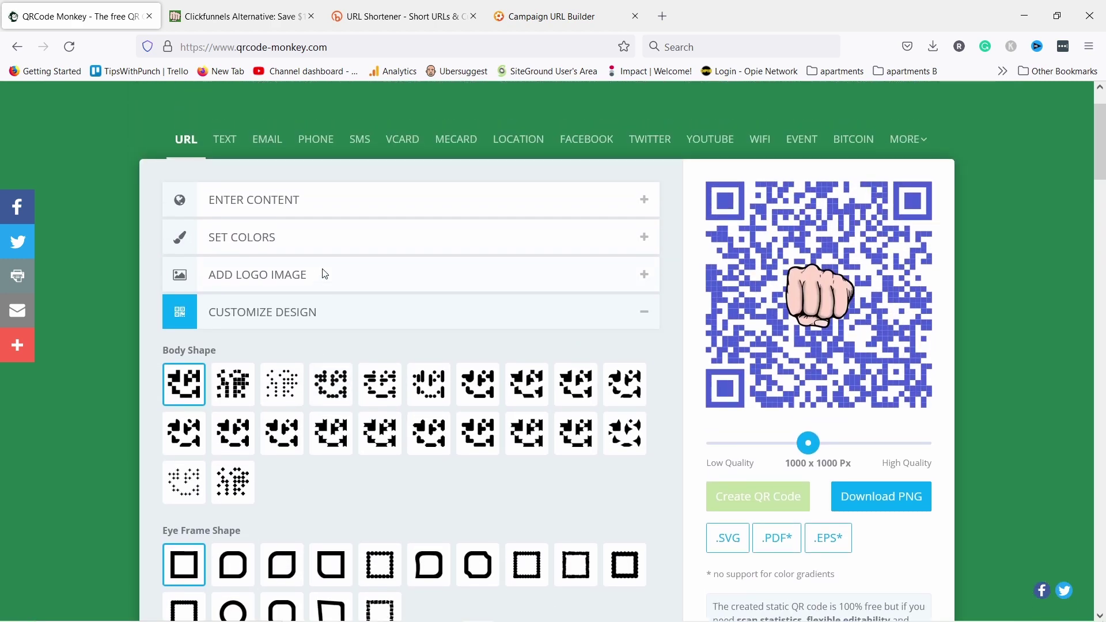
click(237, 405)
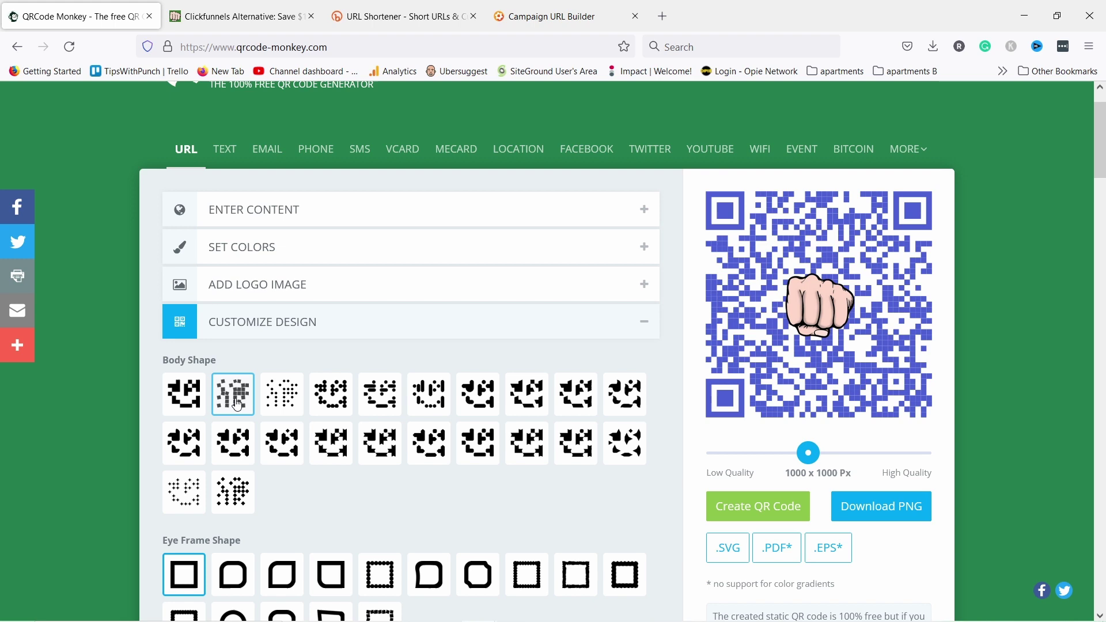
click(757, 507)
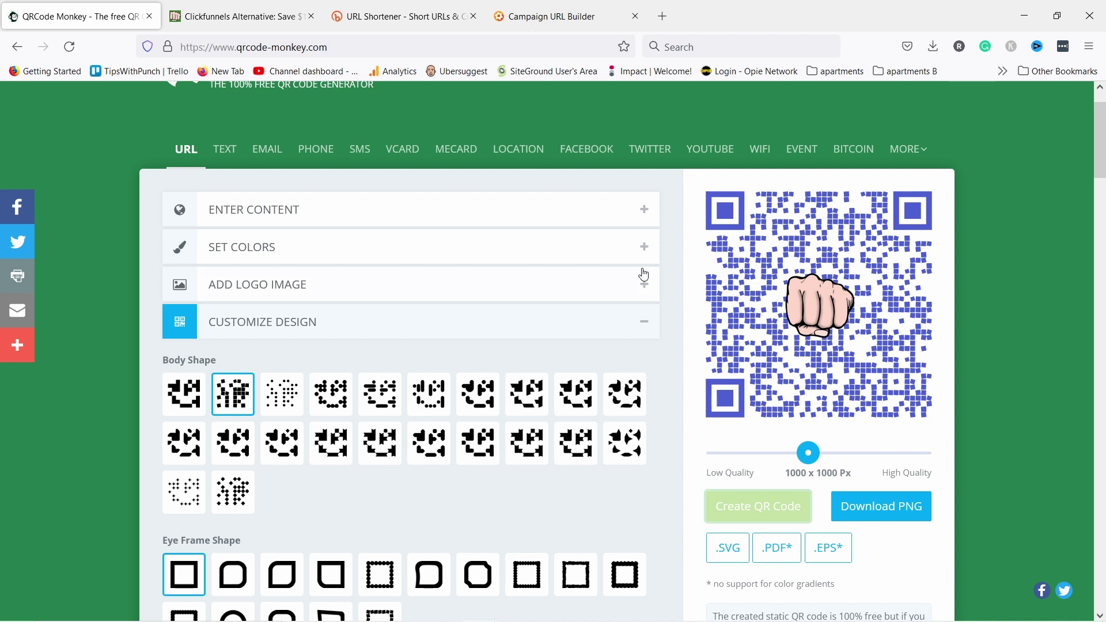
Give the QR code rounded eye frames and rounded eye balls, regenerating after each
scroll(328, 394, down, 2)
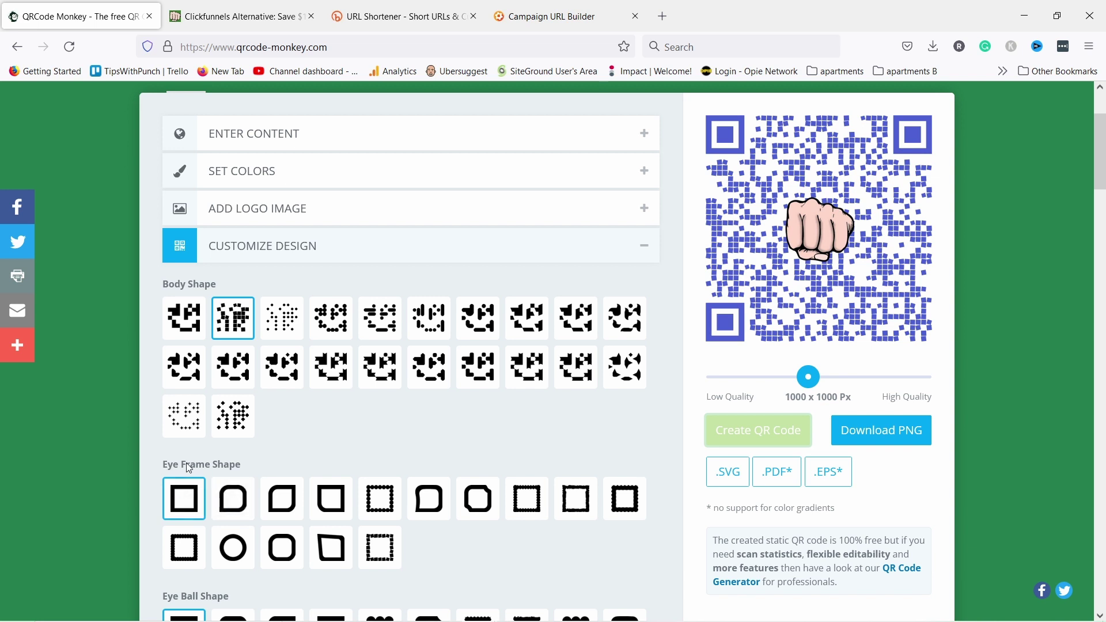
click(234, 502)
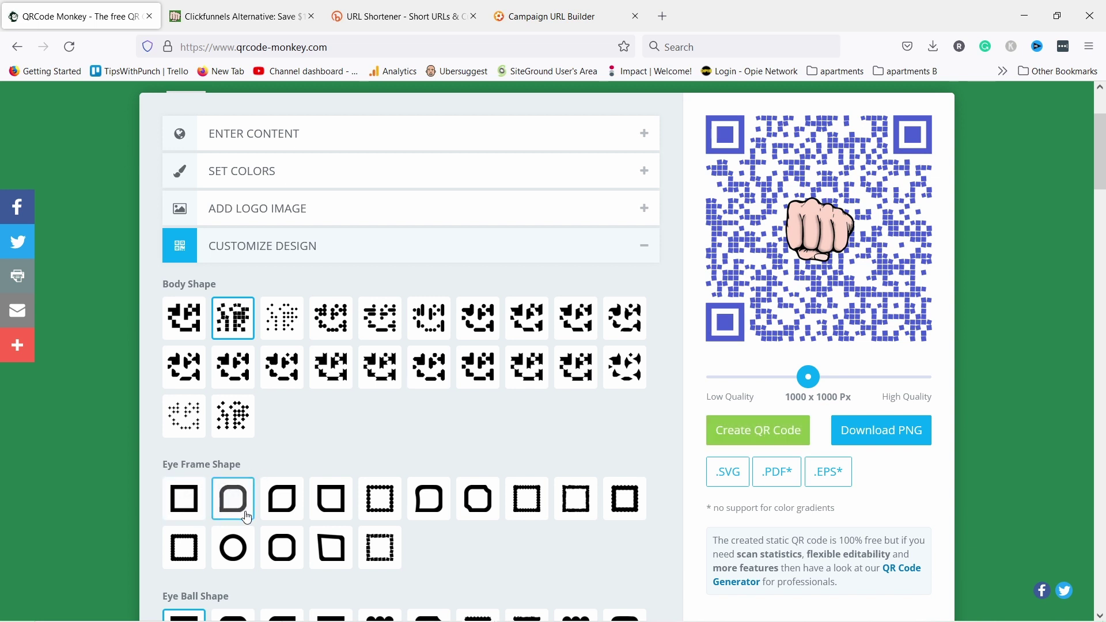
click(749, 433)
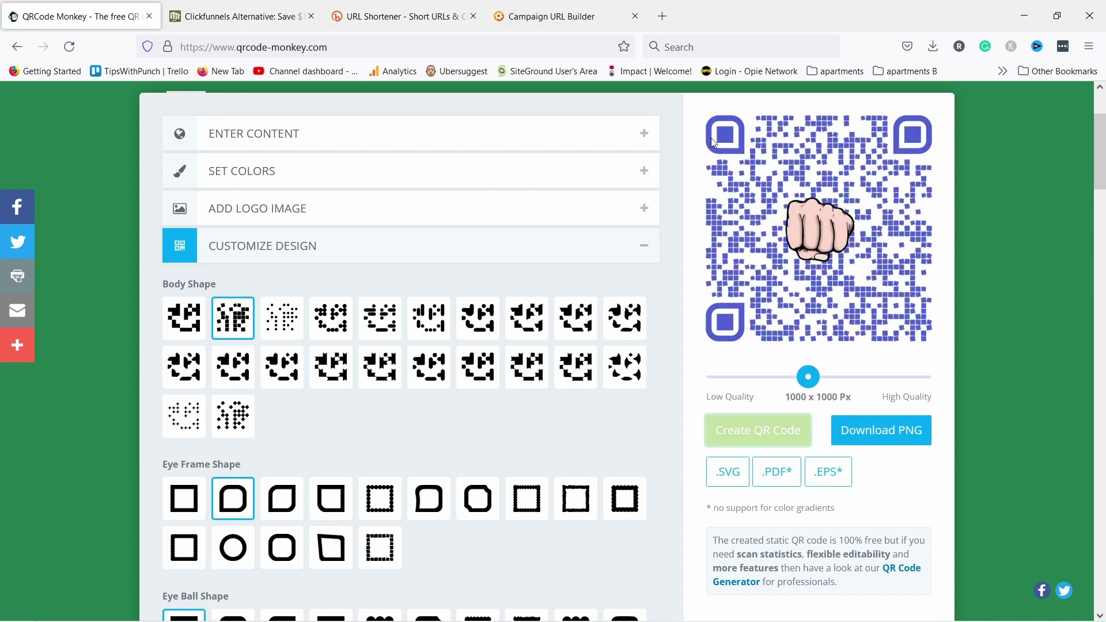
scroll(382, 413, down, 3)
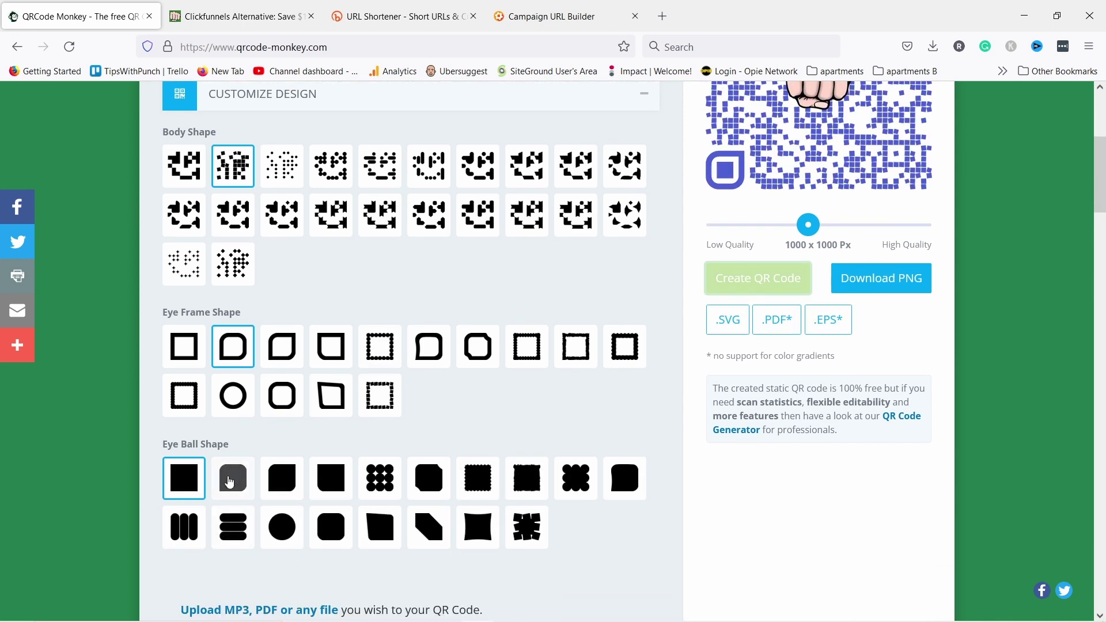
click(230, 483)
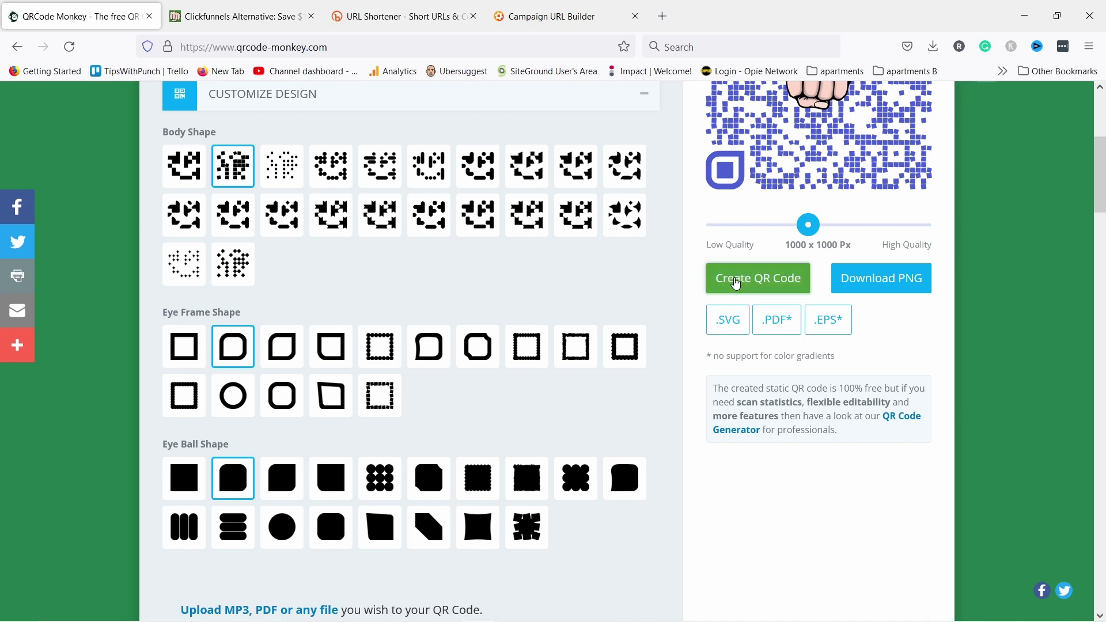
click(737, 283)
scroll(754, 303, up, 5)
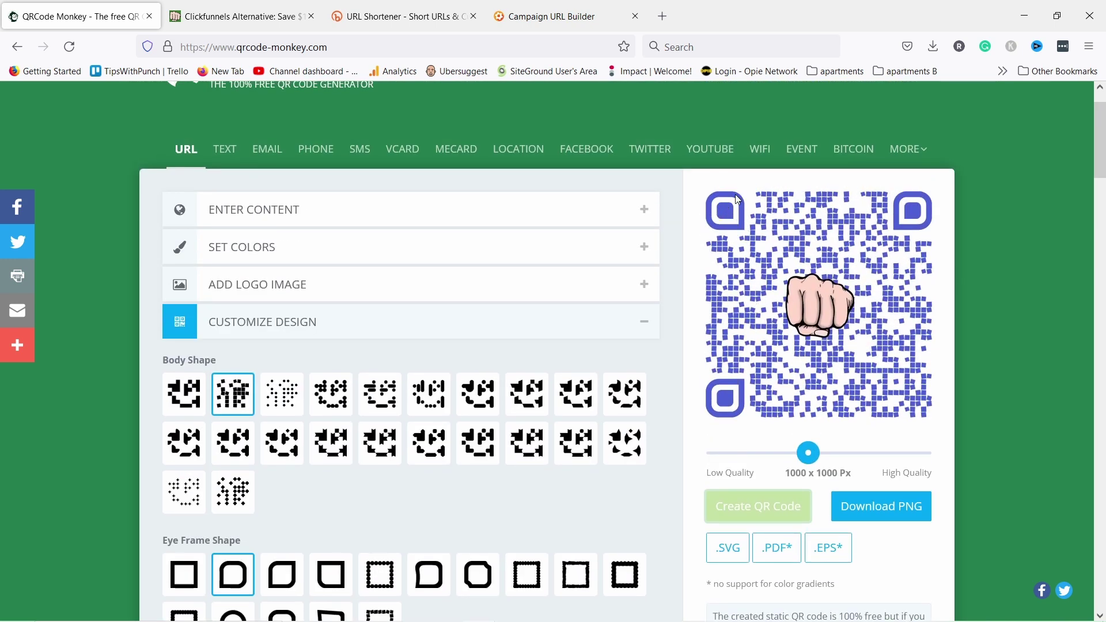
Download the QR code as a 2000 x 2000 Px PNG, open it, then download an SVG
scroll(444, 456, down, 2)
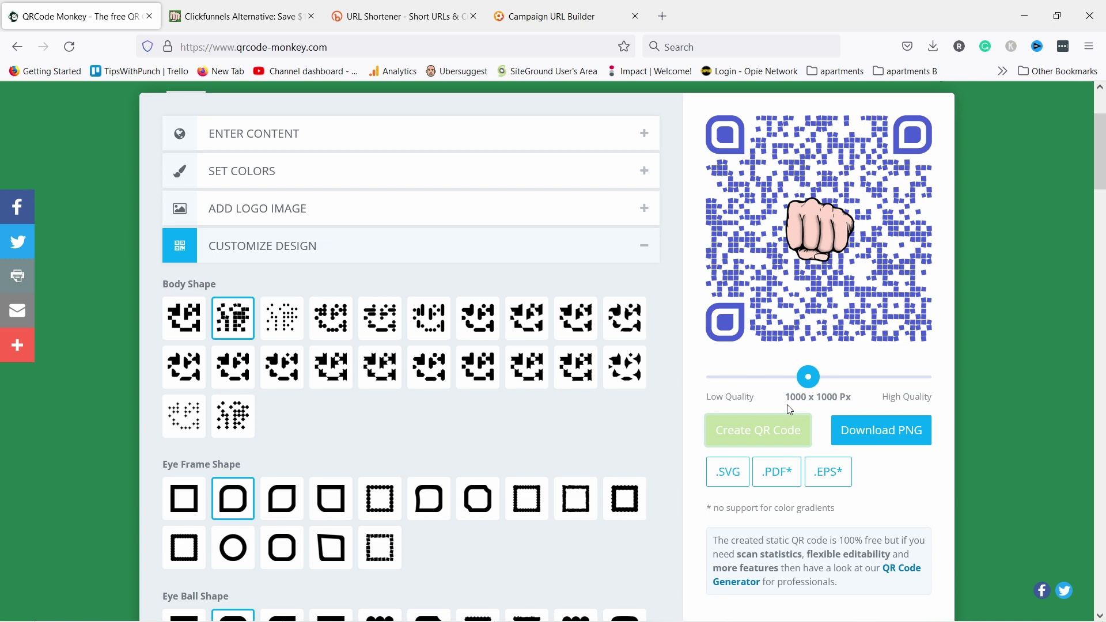
drag(807, 388, 936, 378)
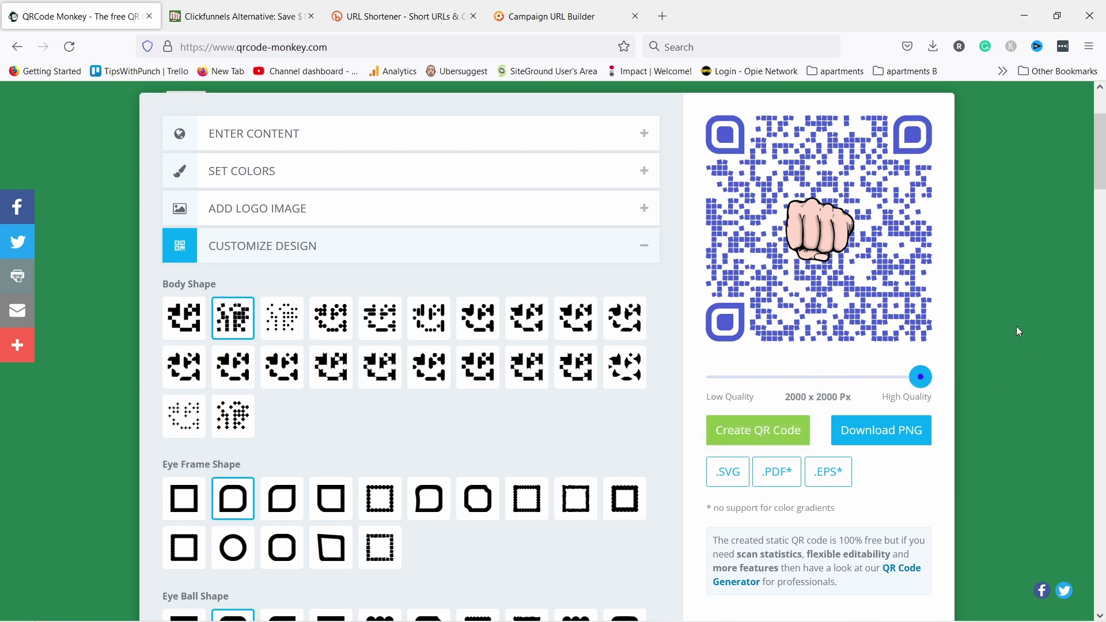
click(873, 431)
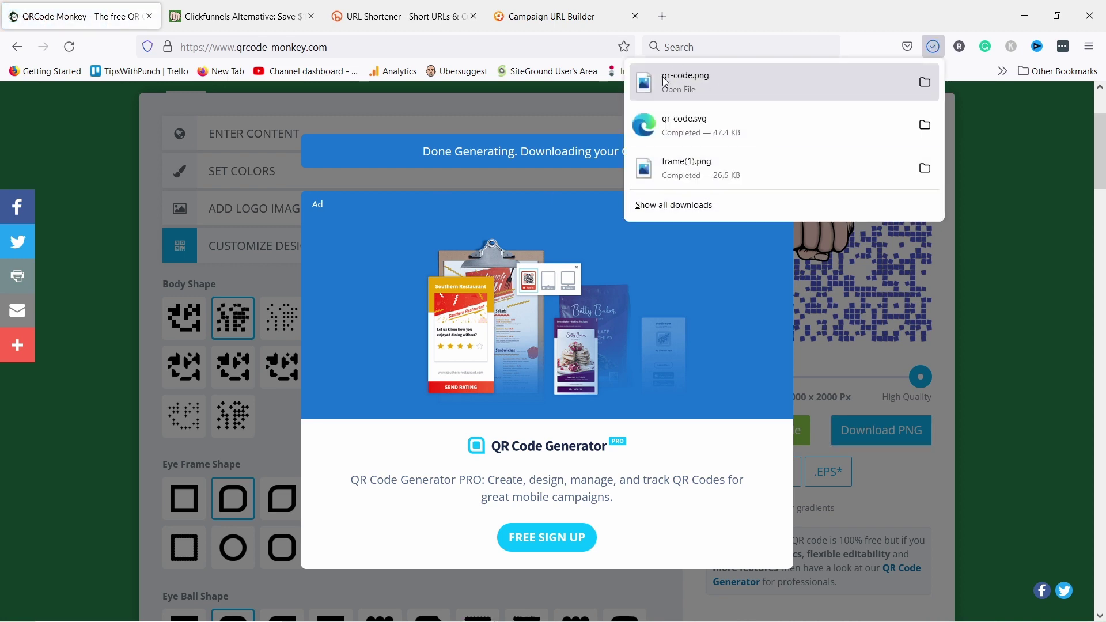
click(675, 79)
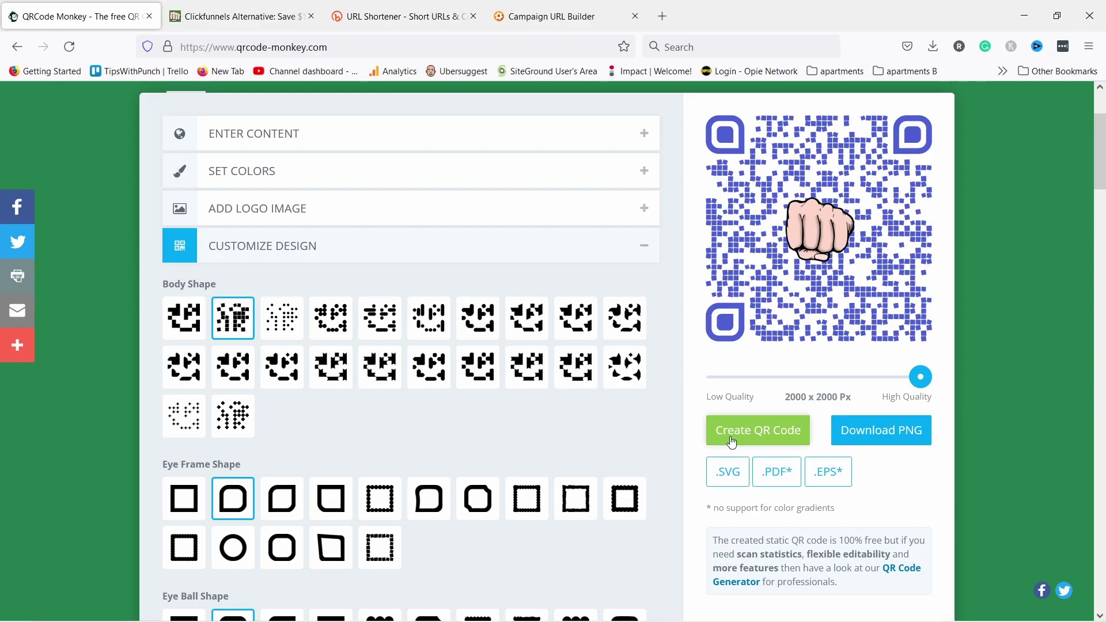
click(729, 472)
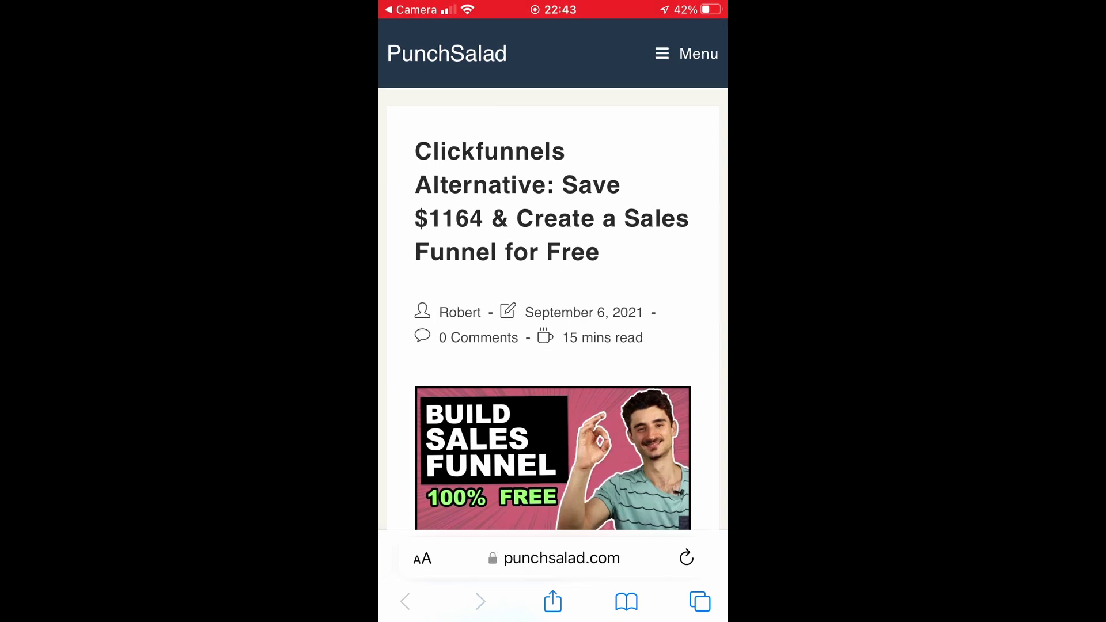
Scroll through the Clickfunnels Alternative article opened from the scanned QR code
scroll(553, 346, down, 10)
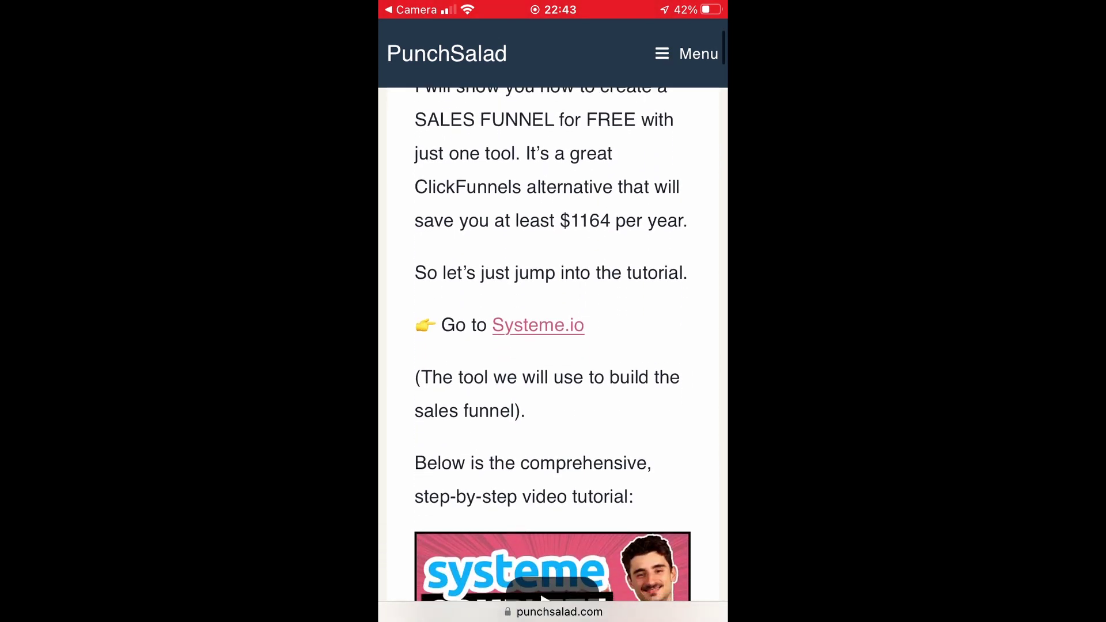
scroll(553, 345, up, 10)
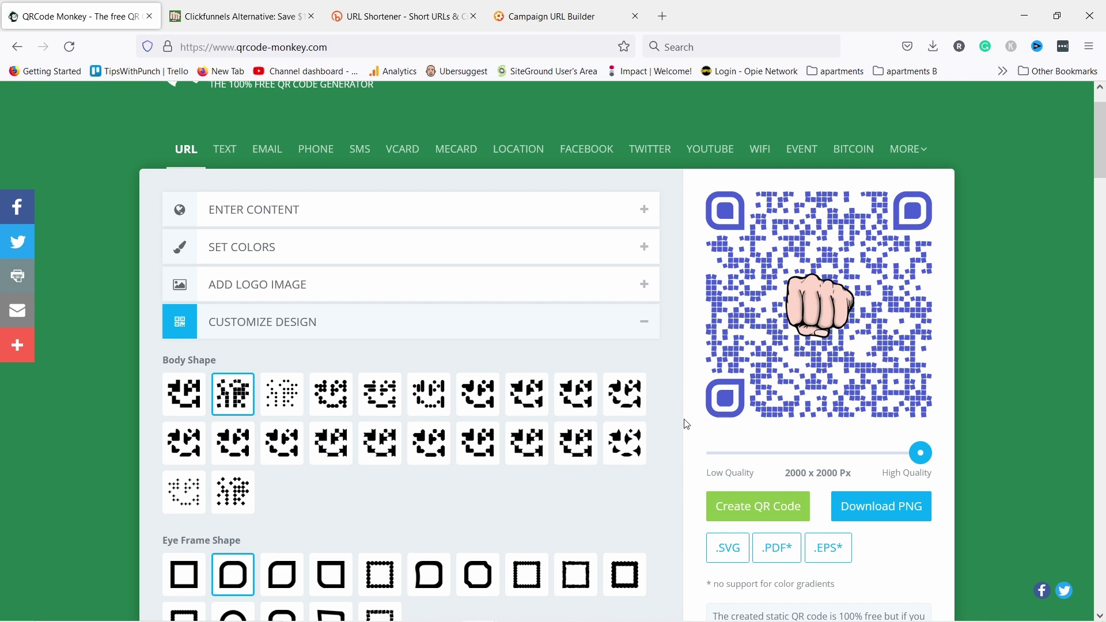
Scroll down to the Eye Ball Shape options, then switch to the Bitly URL Shortener tab
scroll(704, 400, down, 4)
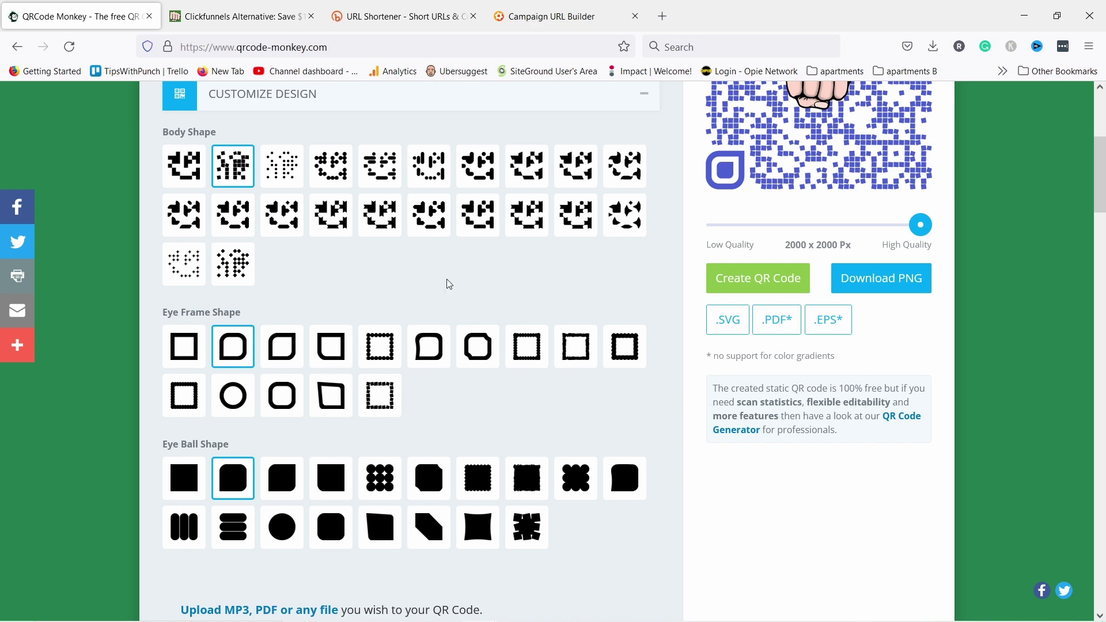
click(370, 25)
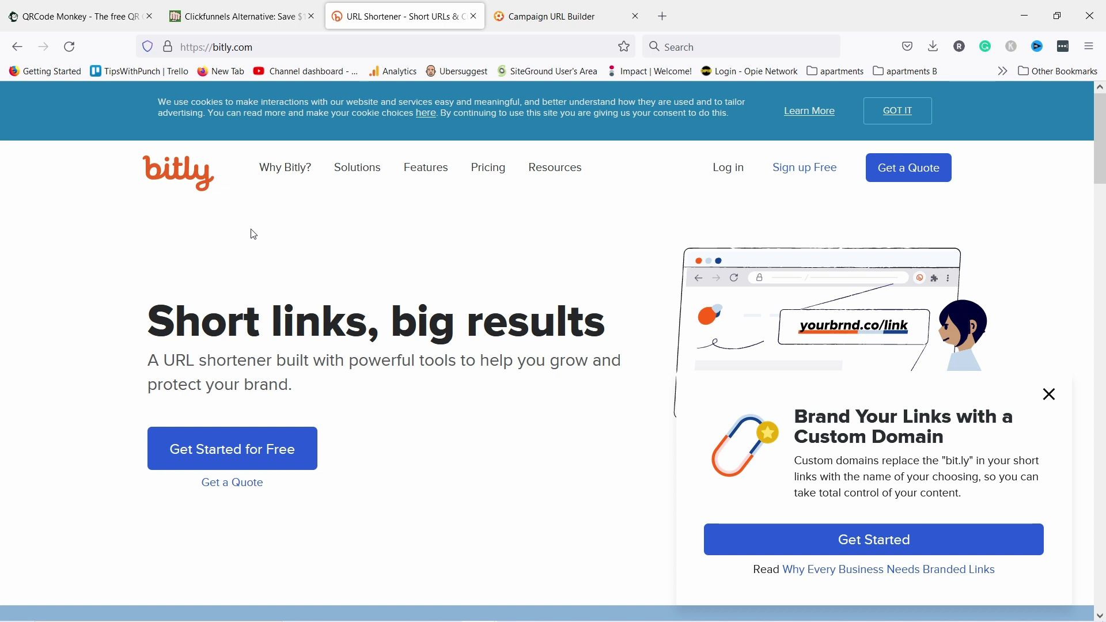
In the Campaign URL Builder, select the full website URL in its field
key(ctrl+Tab)
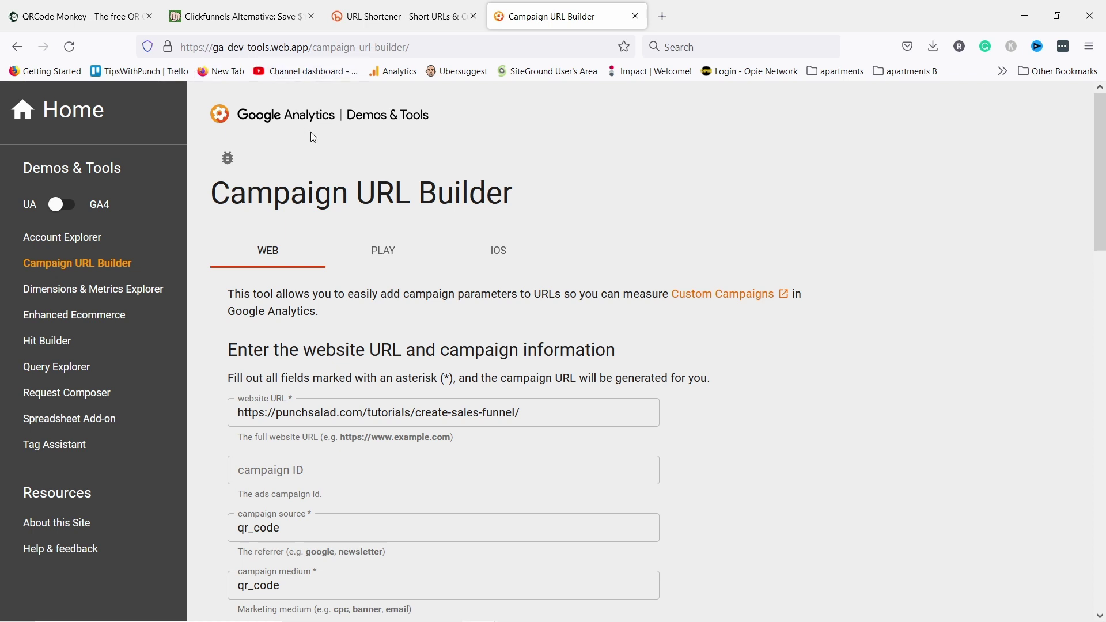
scroll(338, 181, down, 2)
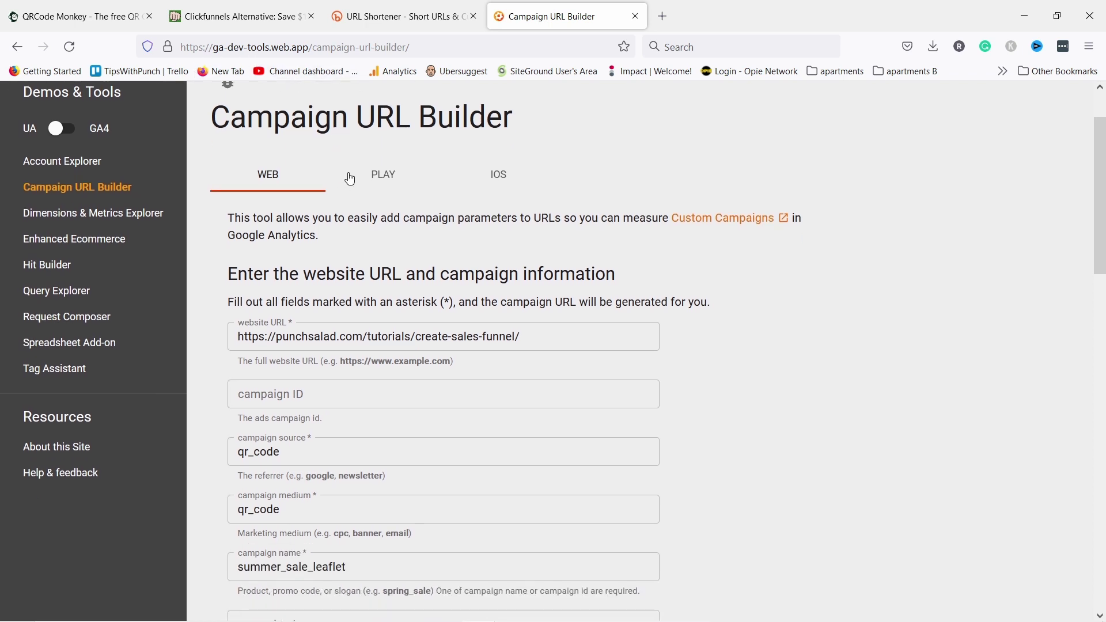
scroll(351, 180, down, 2)
click(451, 266)
key(Home)
key(ctrl+shift+Right)
key(ctrl+shift+Right)
key(ctrl+shift+Right)
key(ctrl+shift+Right)
key(ctrl+shift+Right)
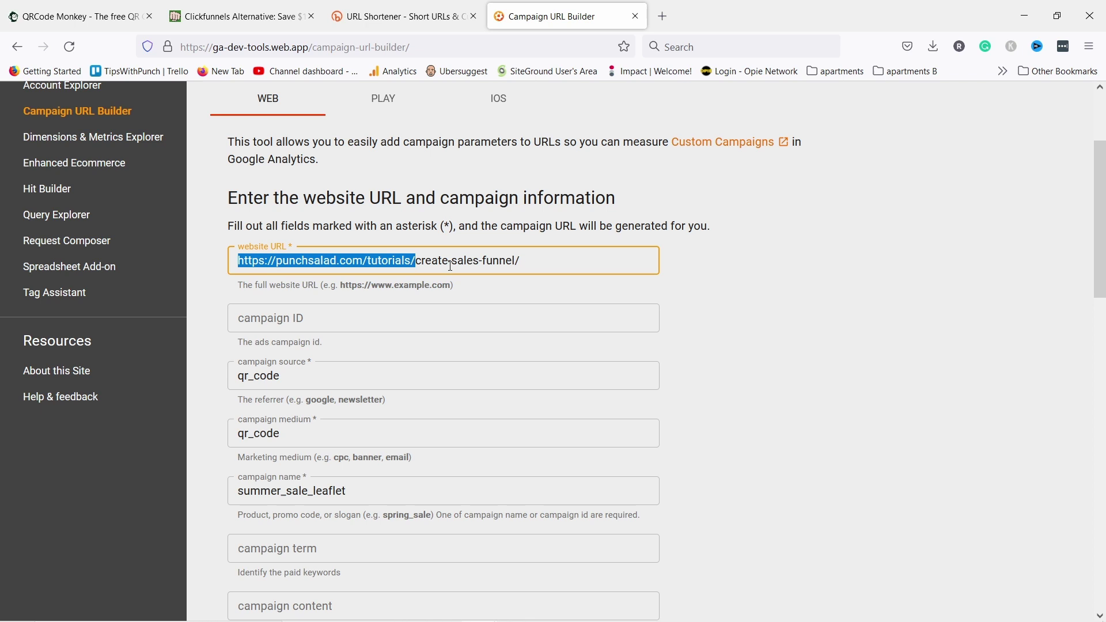
key(ctrl+shift+Right)
key(ctrl+shift+Right)
key(ctrl+shift+Right)
Copy the generated URL tagged with qr_code source and medium and summer_sale_leaflet campaign
scroll(360, 299, down, 2)
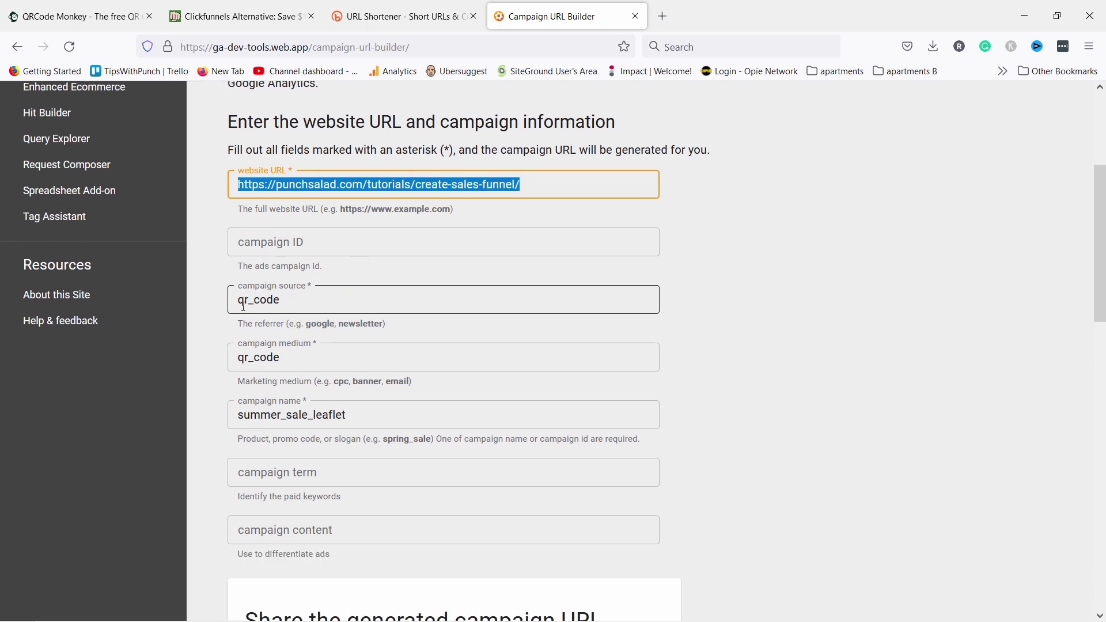
scroll(249, 305, down, 2)
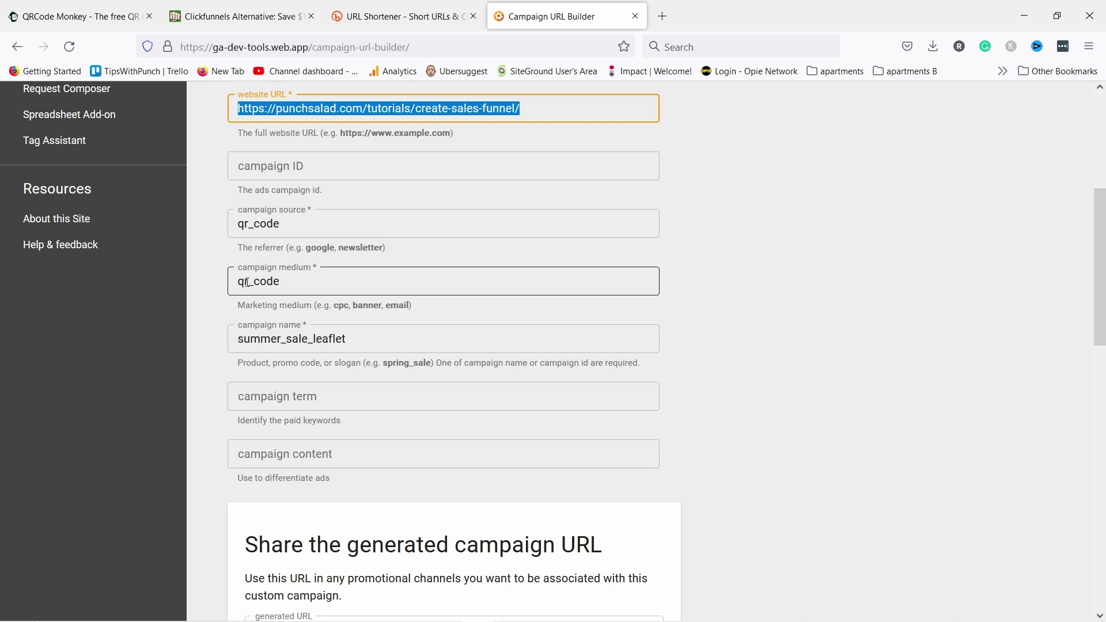
scroll(240, 296, down, 2)
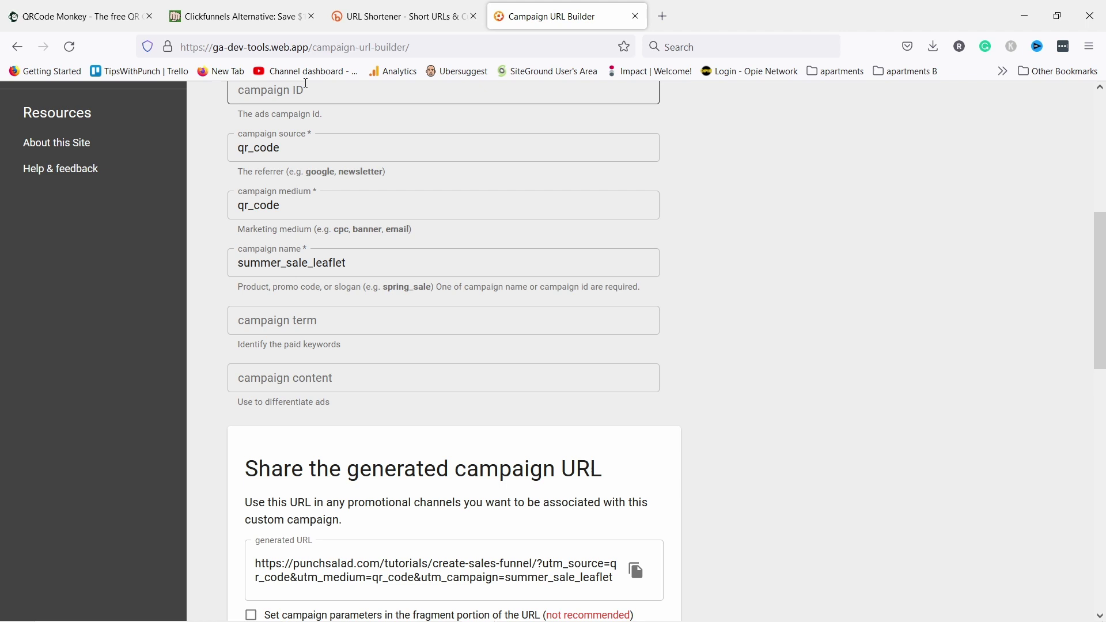
scroll(283, 260, down, 2)
scroll(282, 261, down, 5)
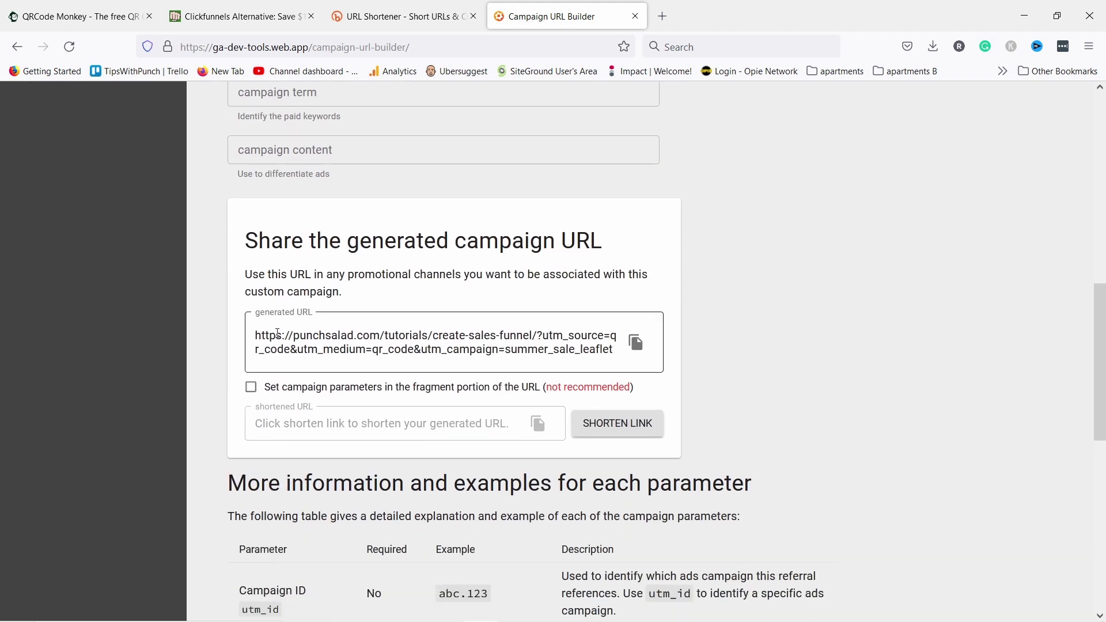
click(635, 343)
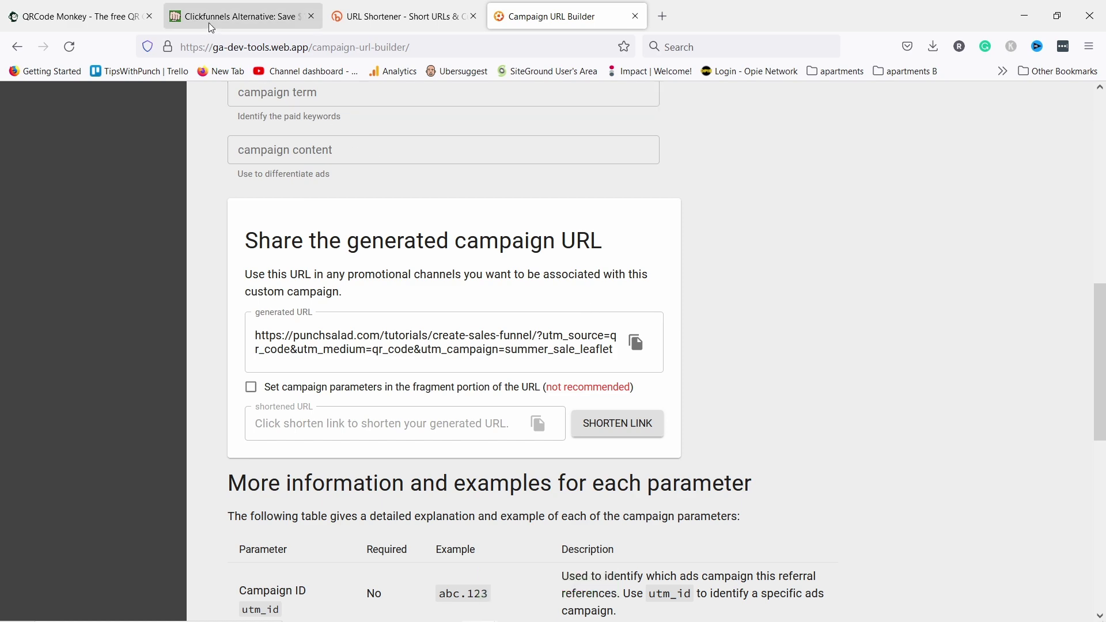
Replace the plain article URL with the UTM-tagged campaign URL and regenerate the QR code
click(103, 20)
scroll(325, 196, up, 5)
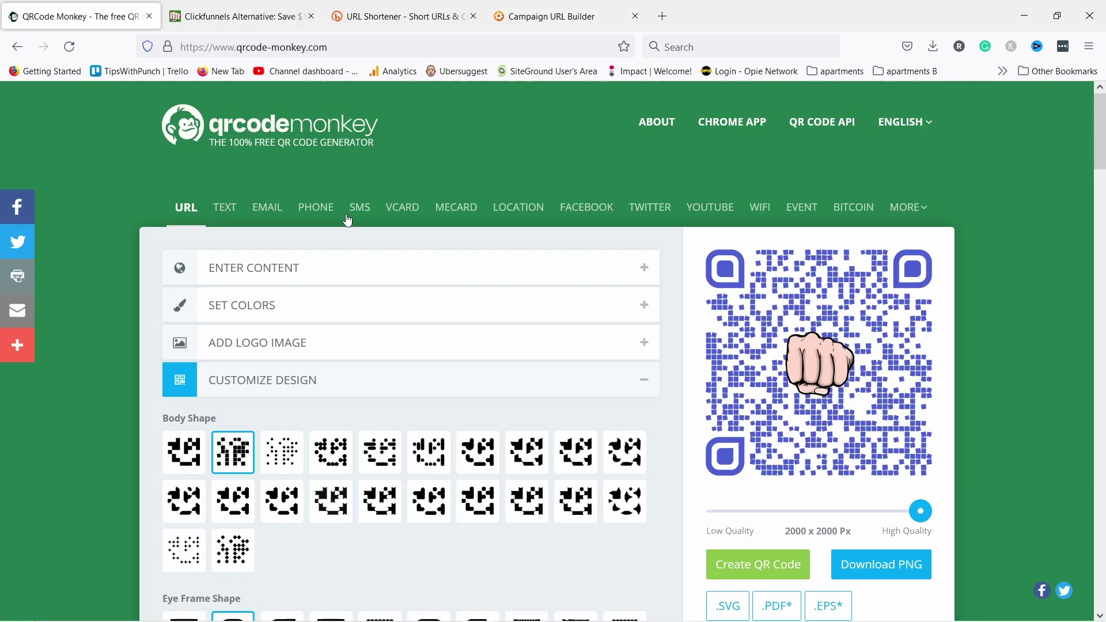
click(284, 269)
click(239, 337)
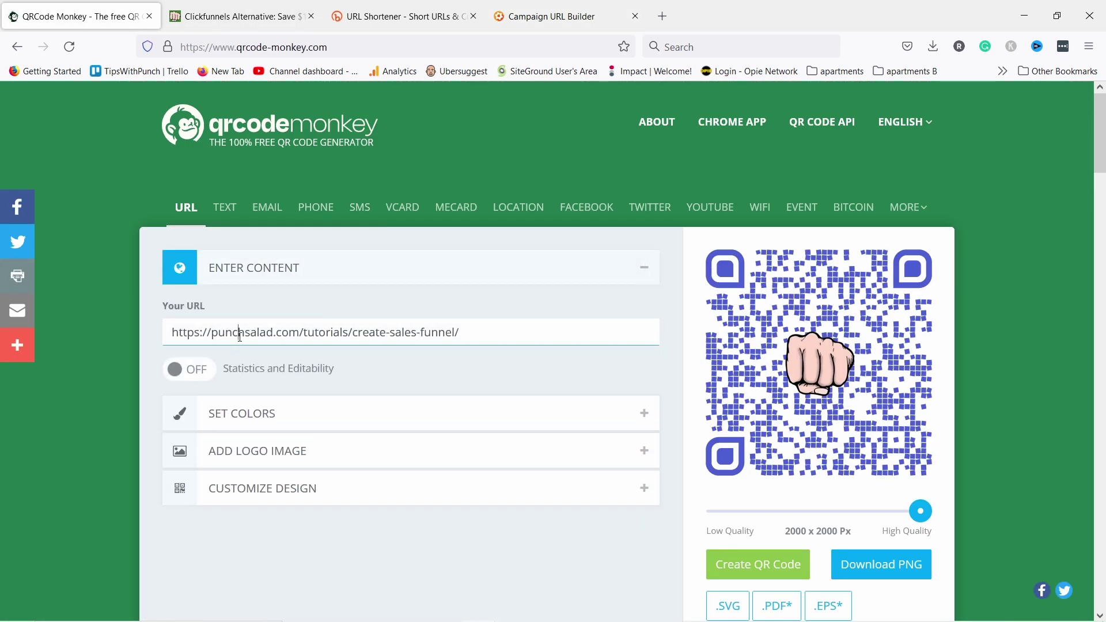
key(ctrl+a)
key(ctrl+v)
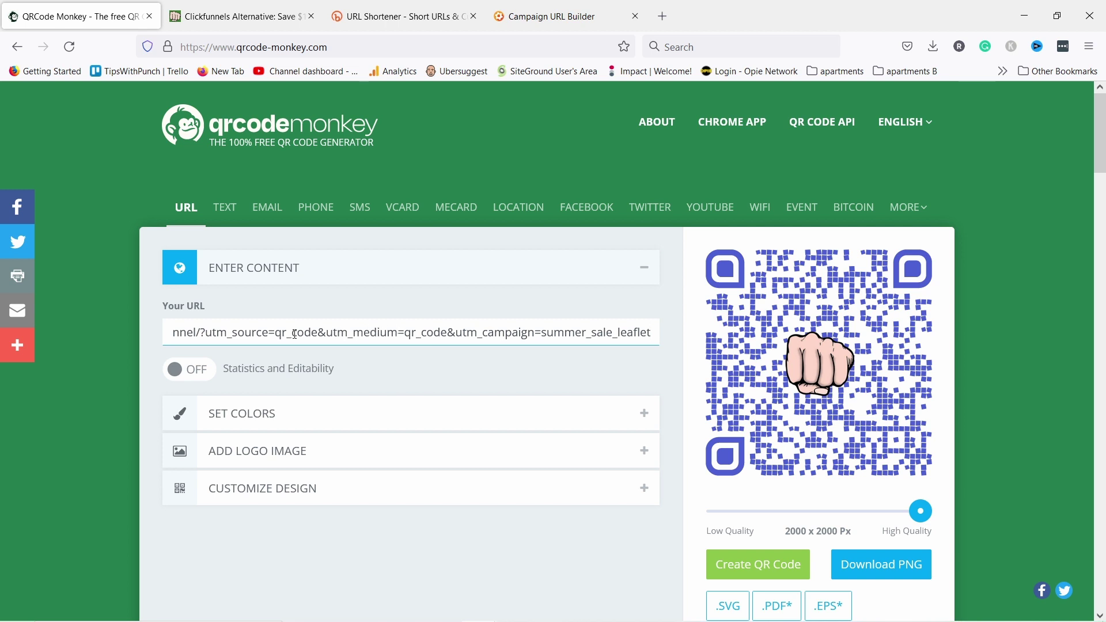
drag(295, 334, 485, 333)
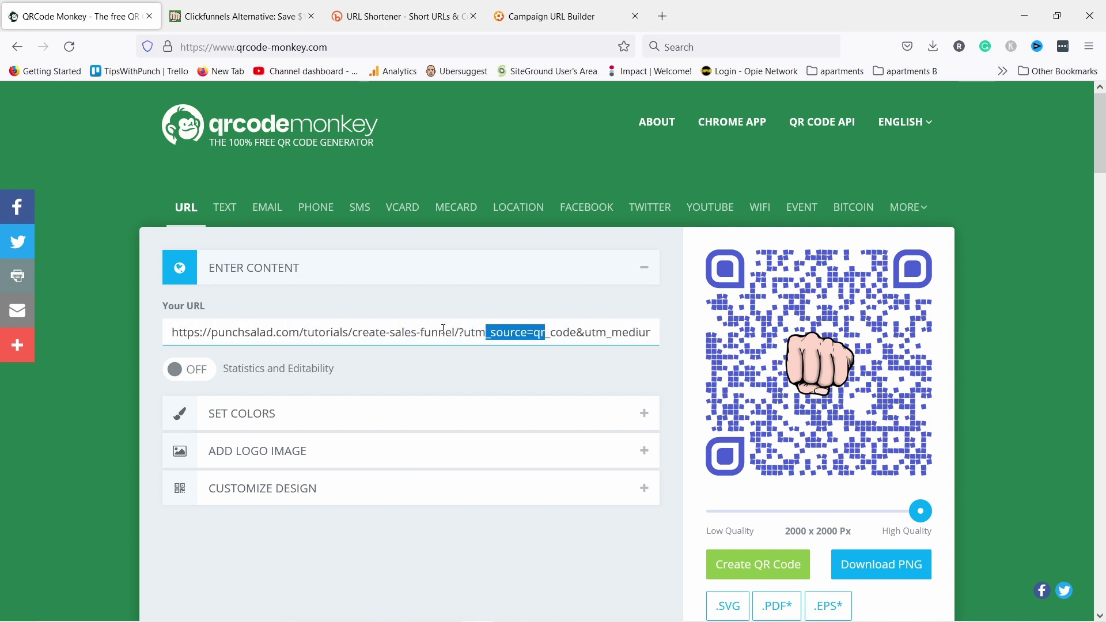
click(560, 323)
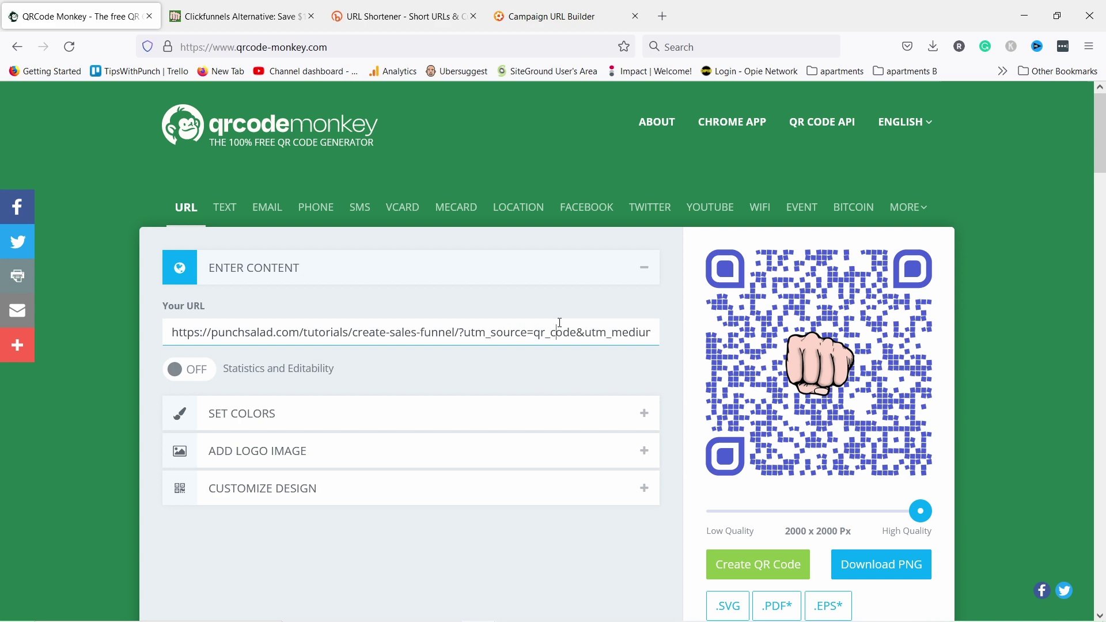
click(757, 568)
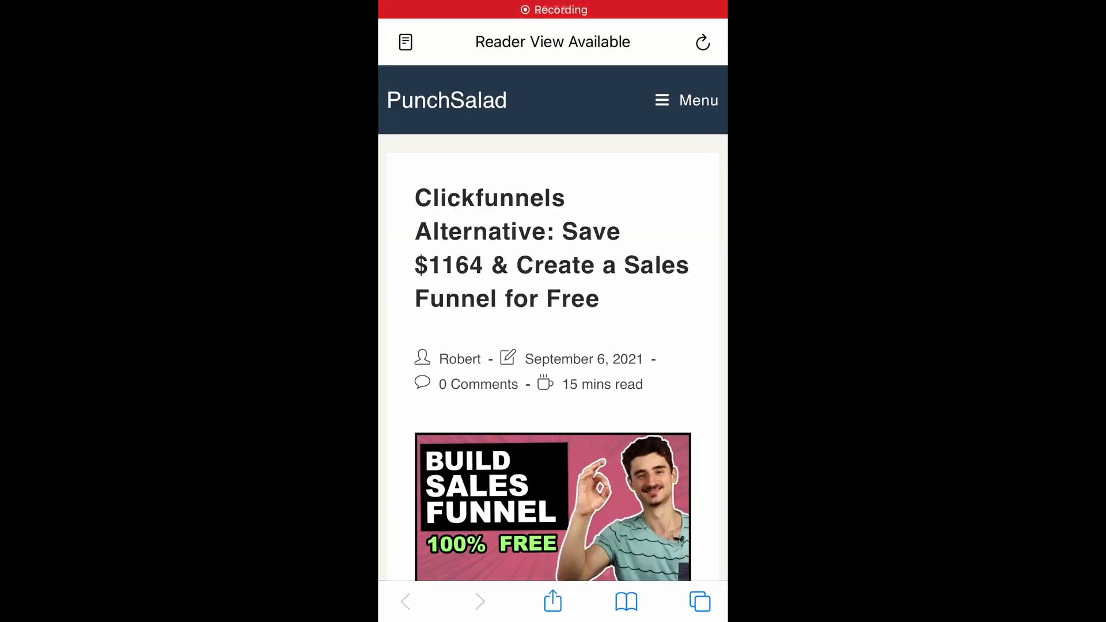
Scroll through the Clickfunnels Alternative article loaded from the updated QR code
scroll(553, 346, down, 10)
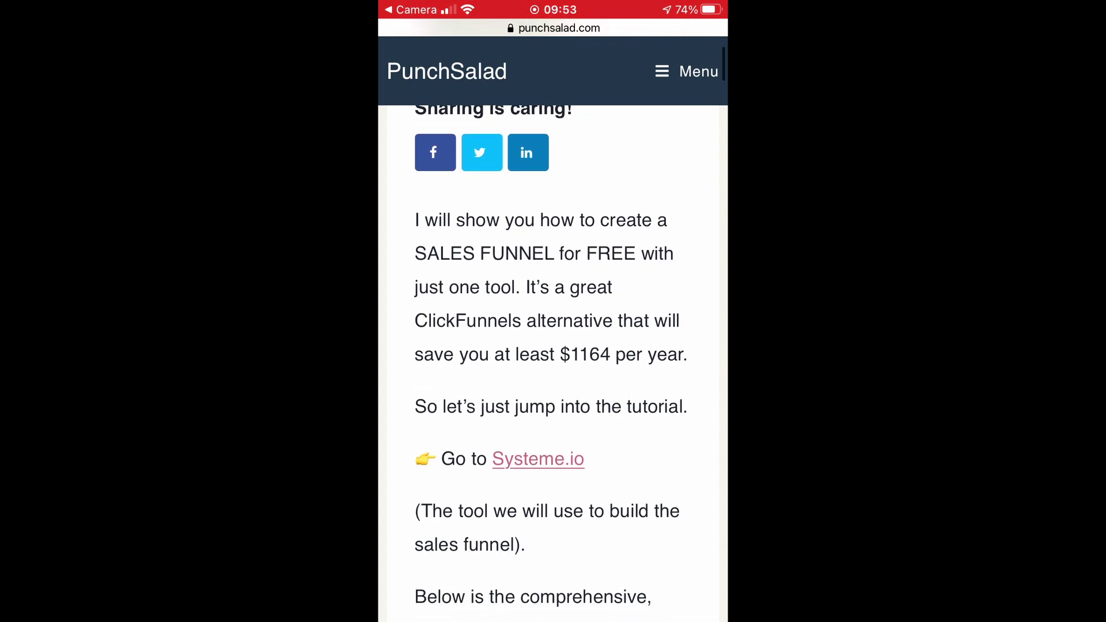
scroll(553, 345, down, 10)
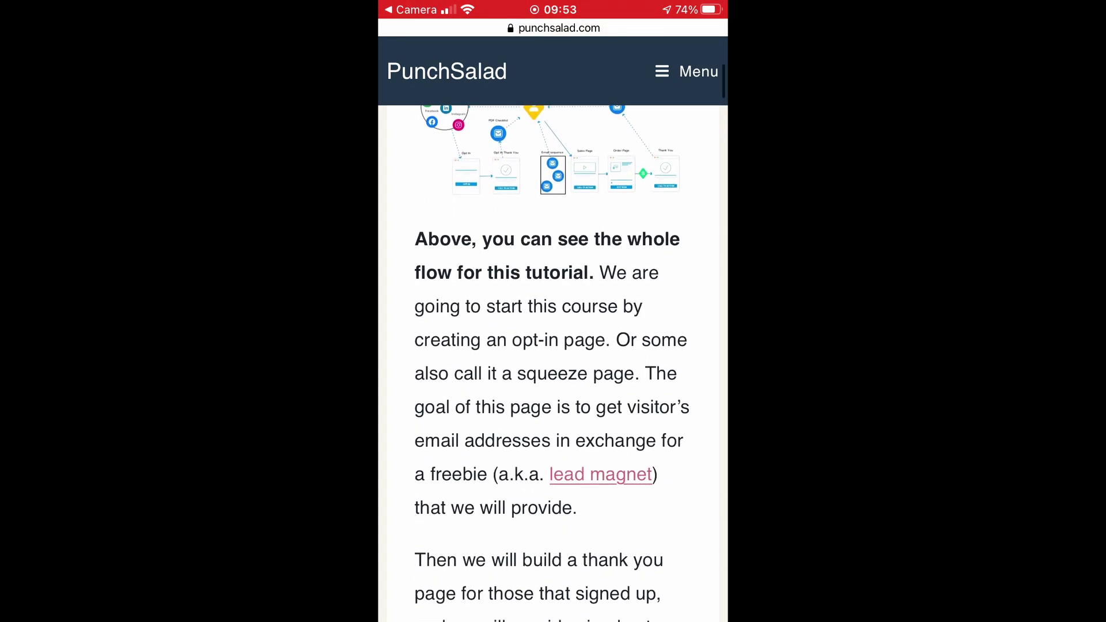
scroll(553, 346, up, 15)
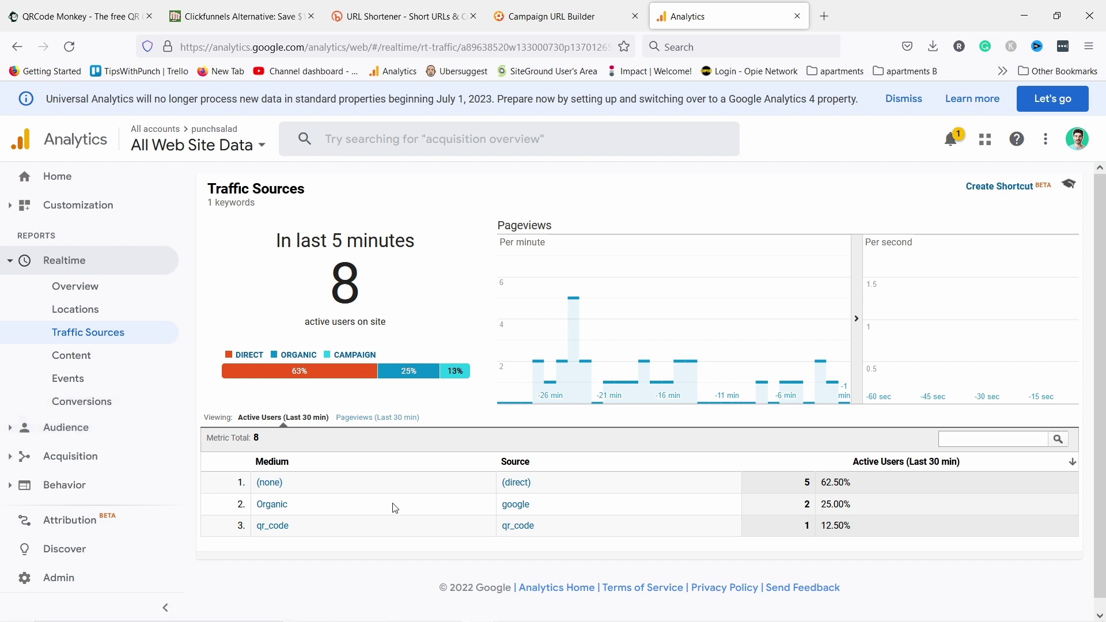
Open the Acquisition > Campaigns > All Campaigns report, totalling 15 users and 20 sessions
click(92, 456)
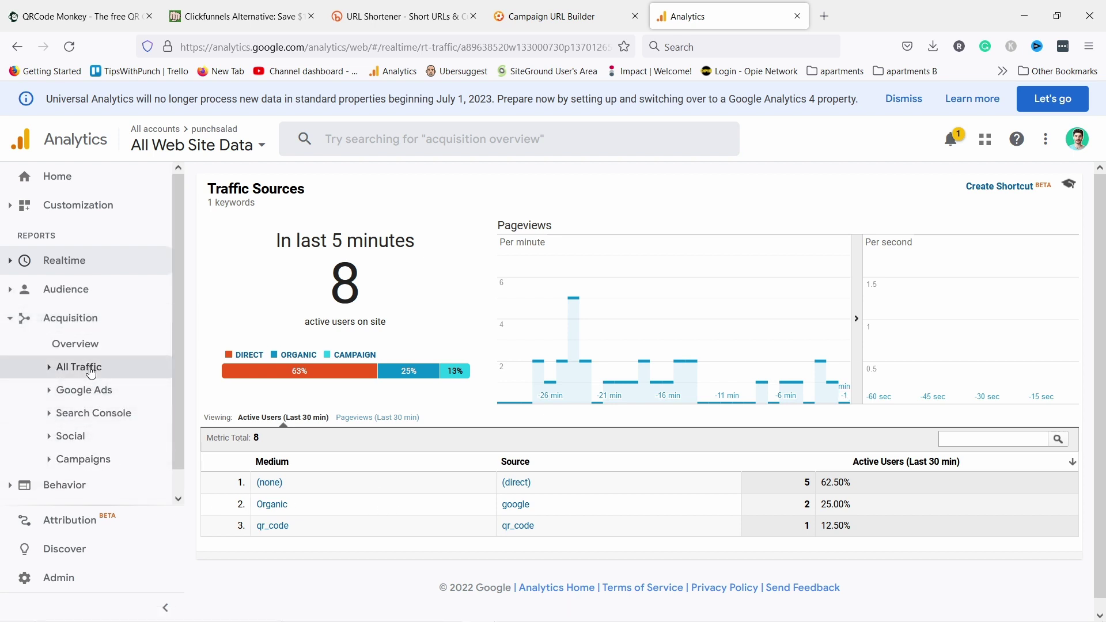
click(92, 458)
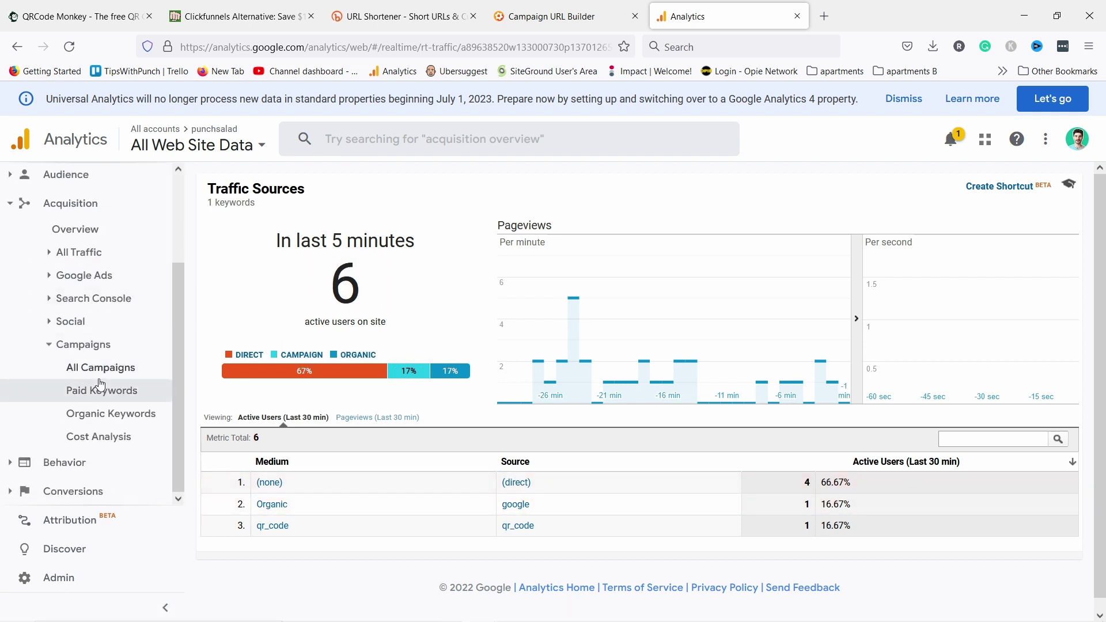
click(95, 374)
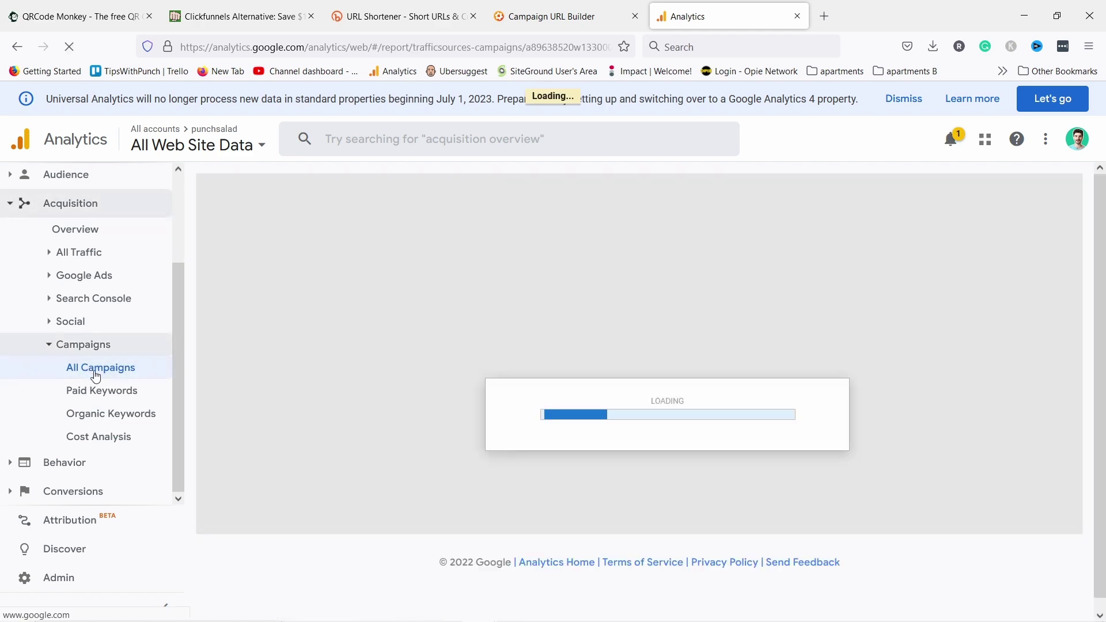
scroll(369, 381, down, 5)
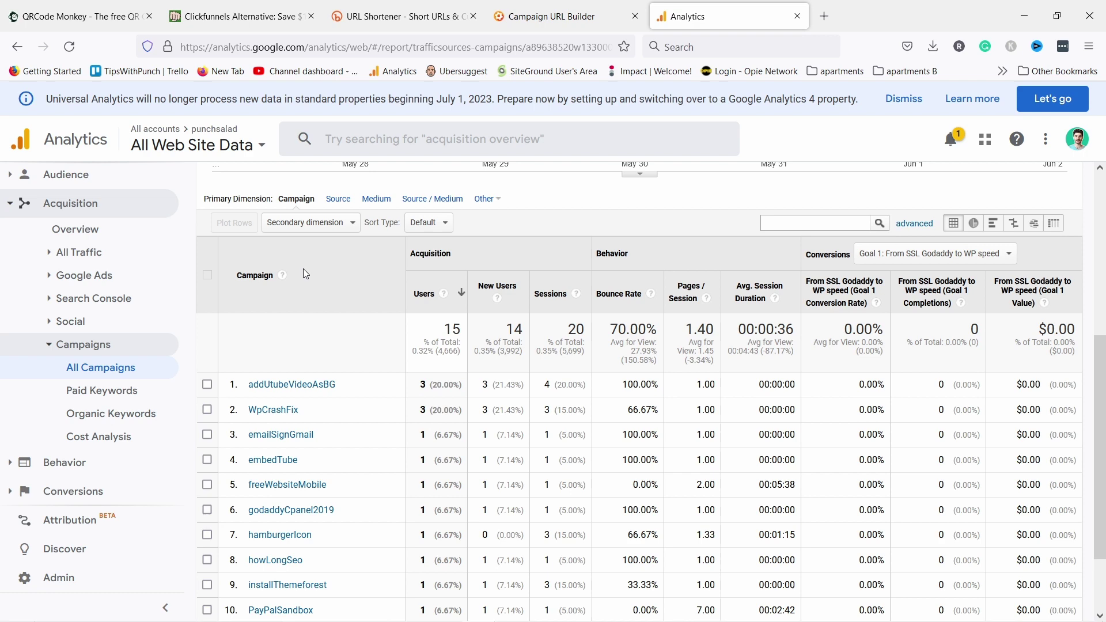